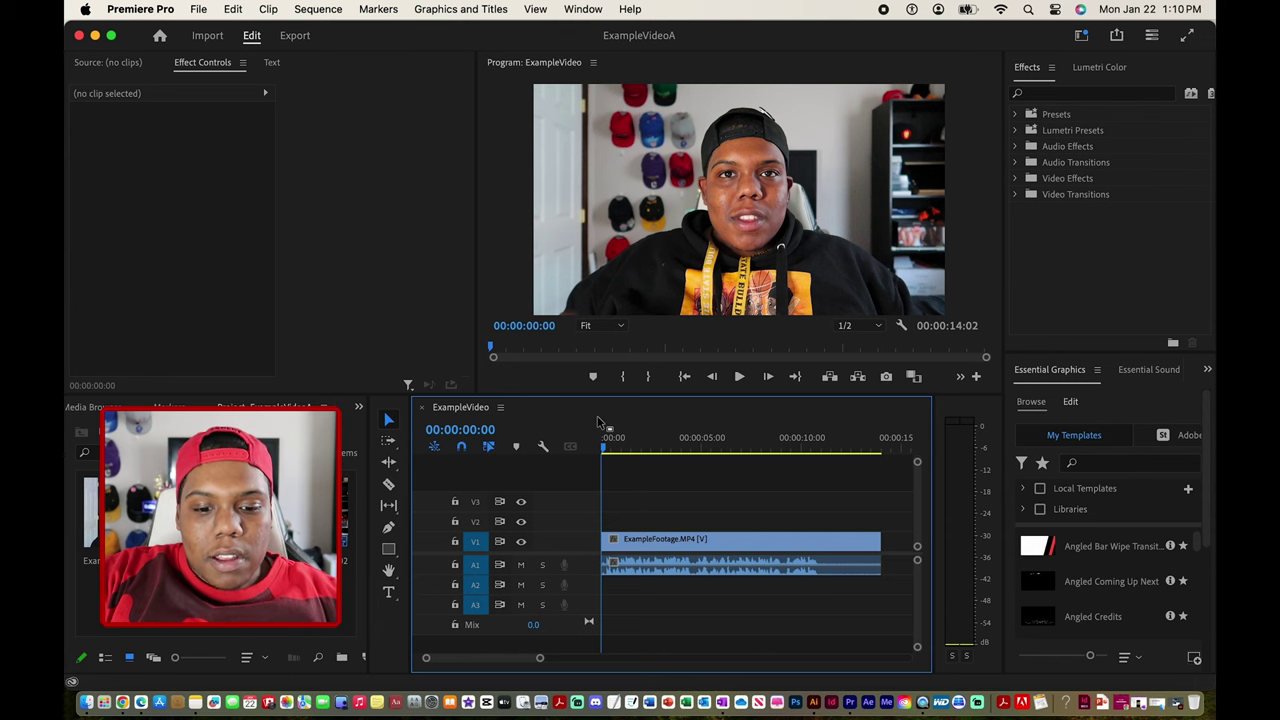
Step: Select then deselect the ExampleFootage clip, and bring focus to the Effects panel with Shift+7
click(688, 540)
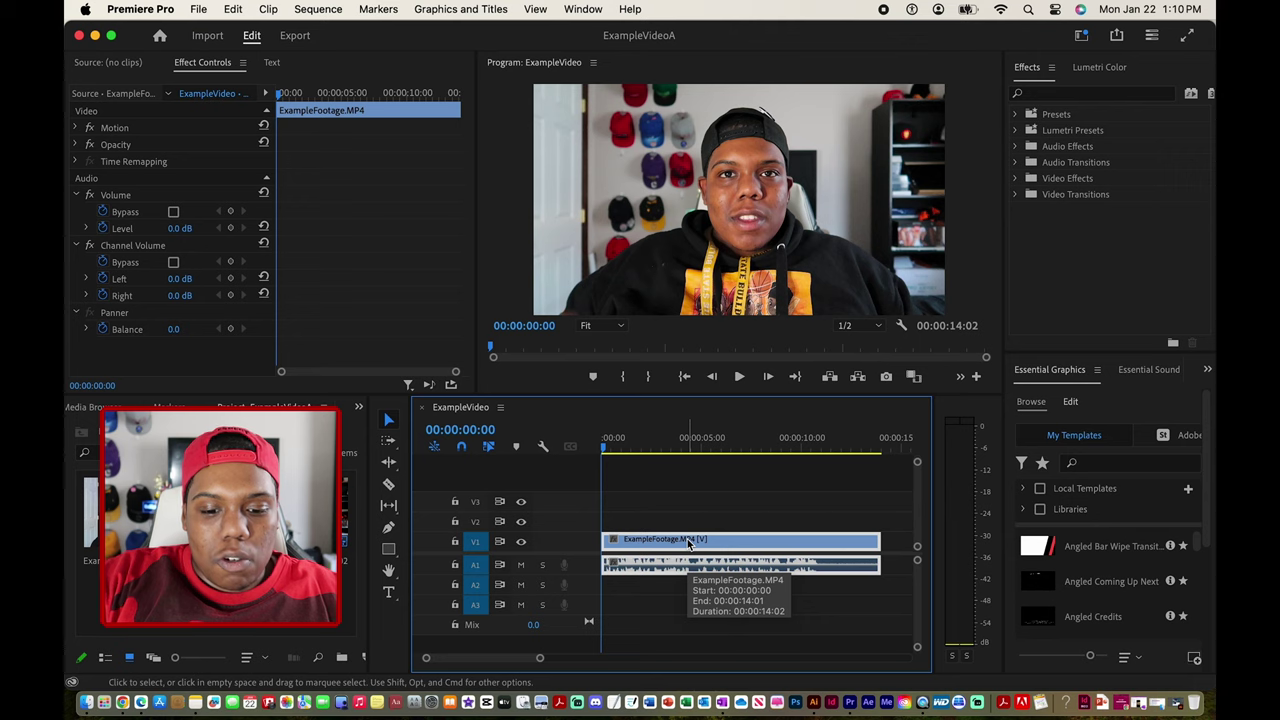
key(super+shift+a)
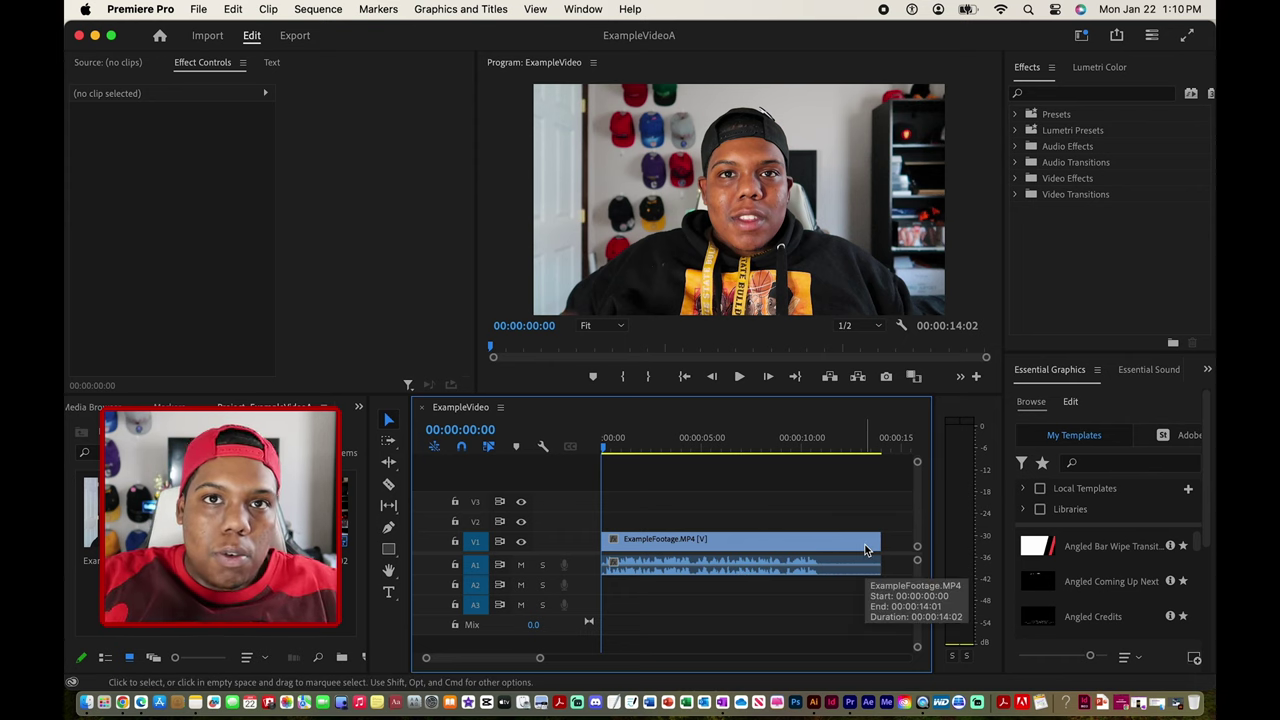
key(shift+7)
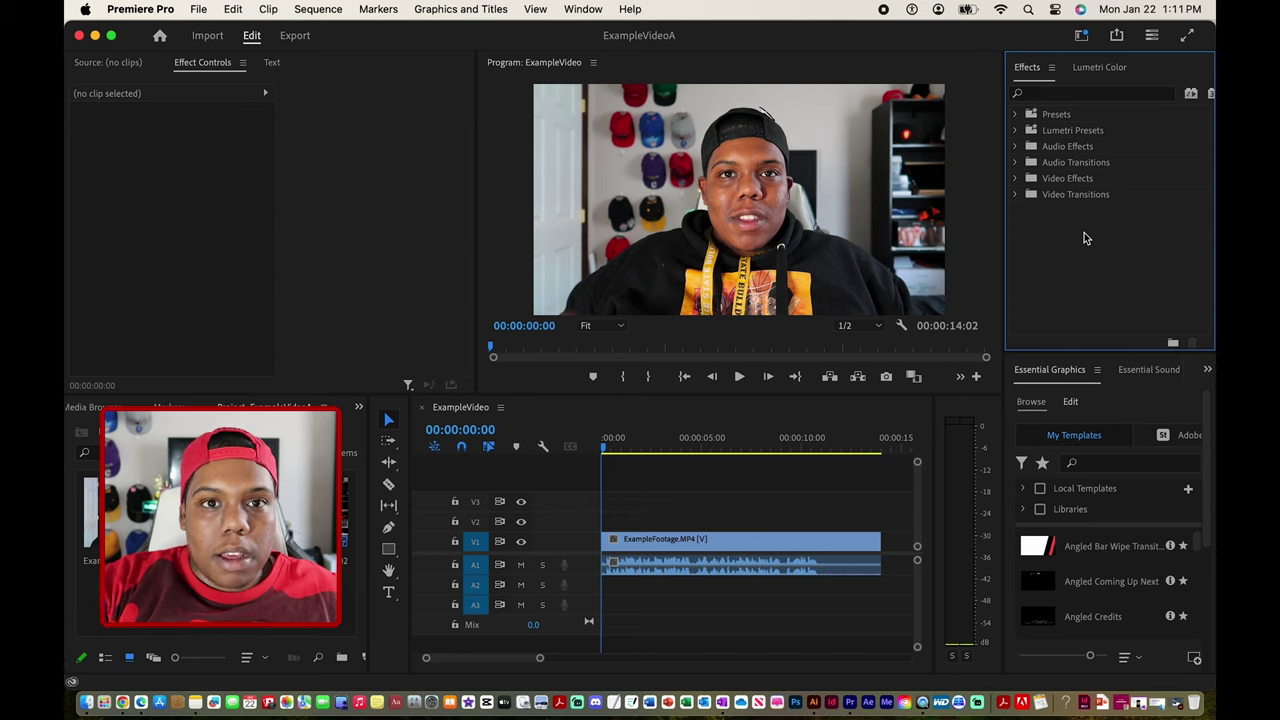
Step: Show the Effects panel from the Window menu and expand Video Transitions > Dissolve to Dip to Black
click(583, 9)
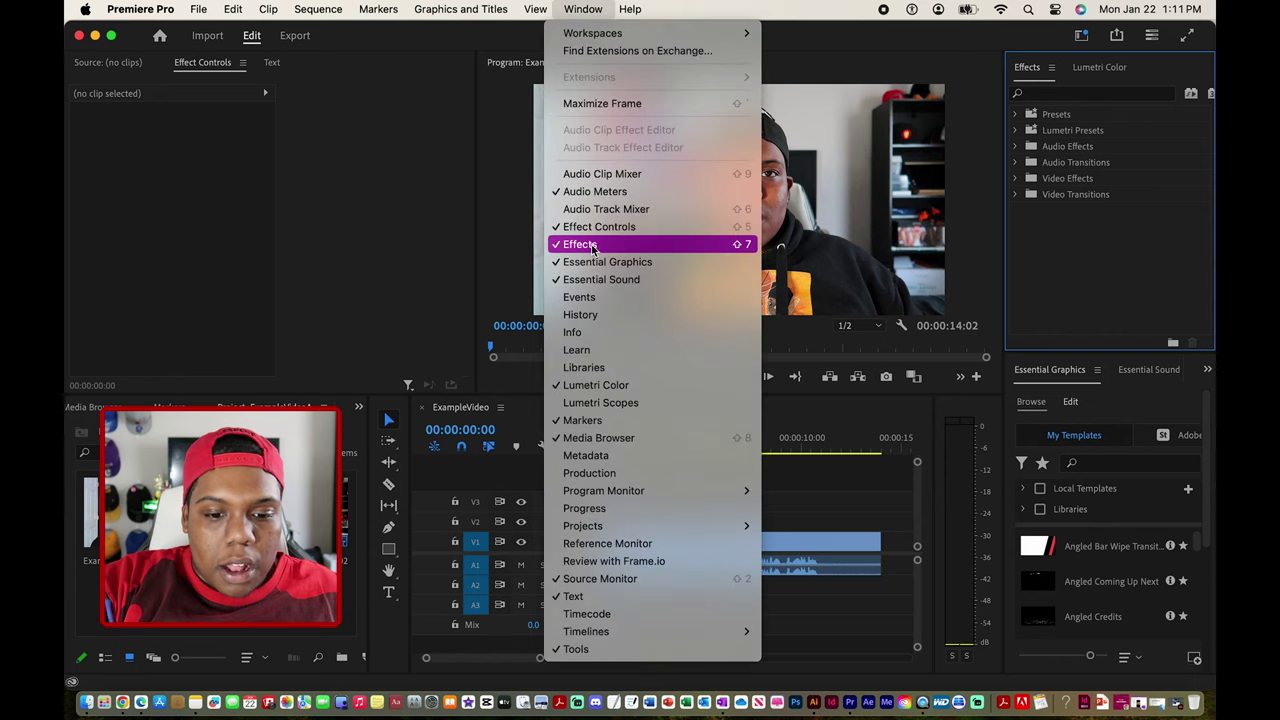
click(639, 248)
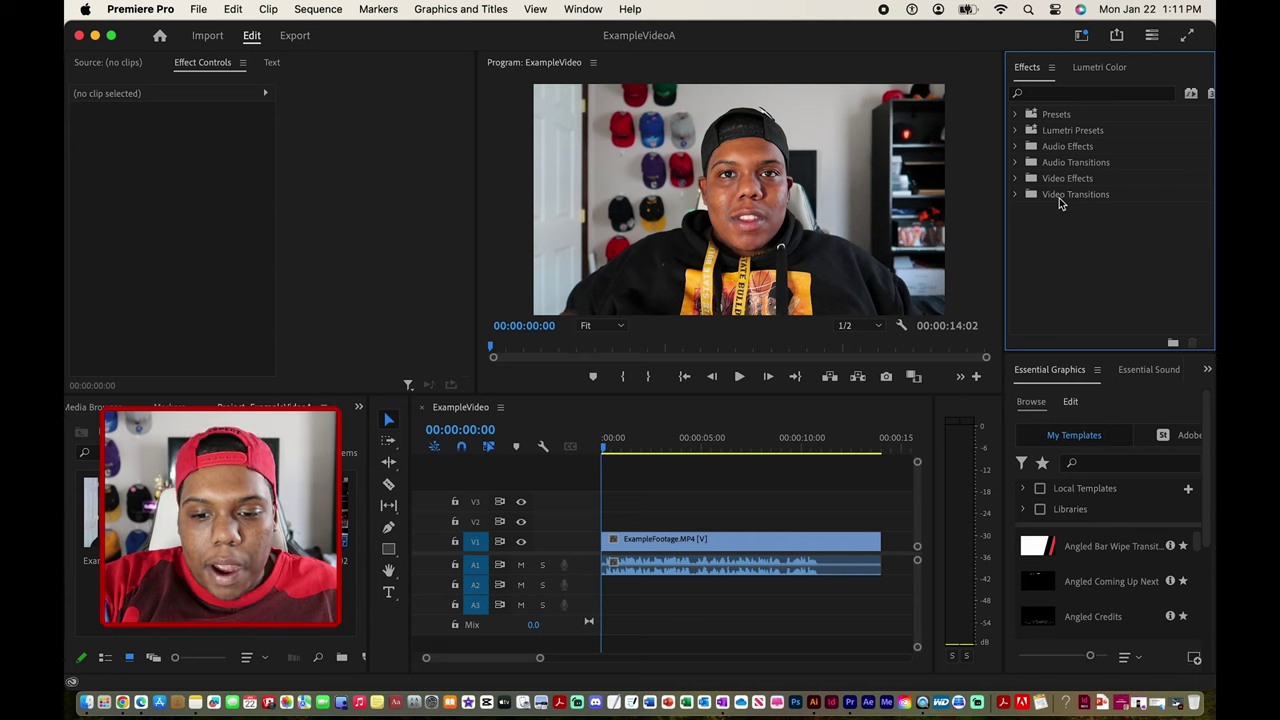
click(1016, 196)
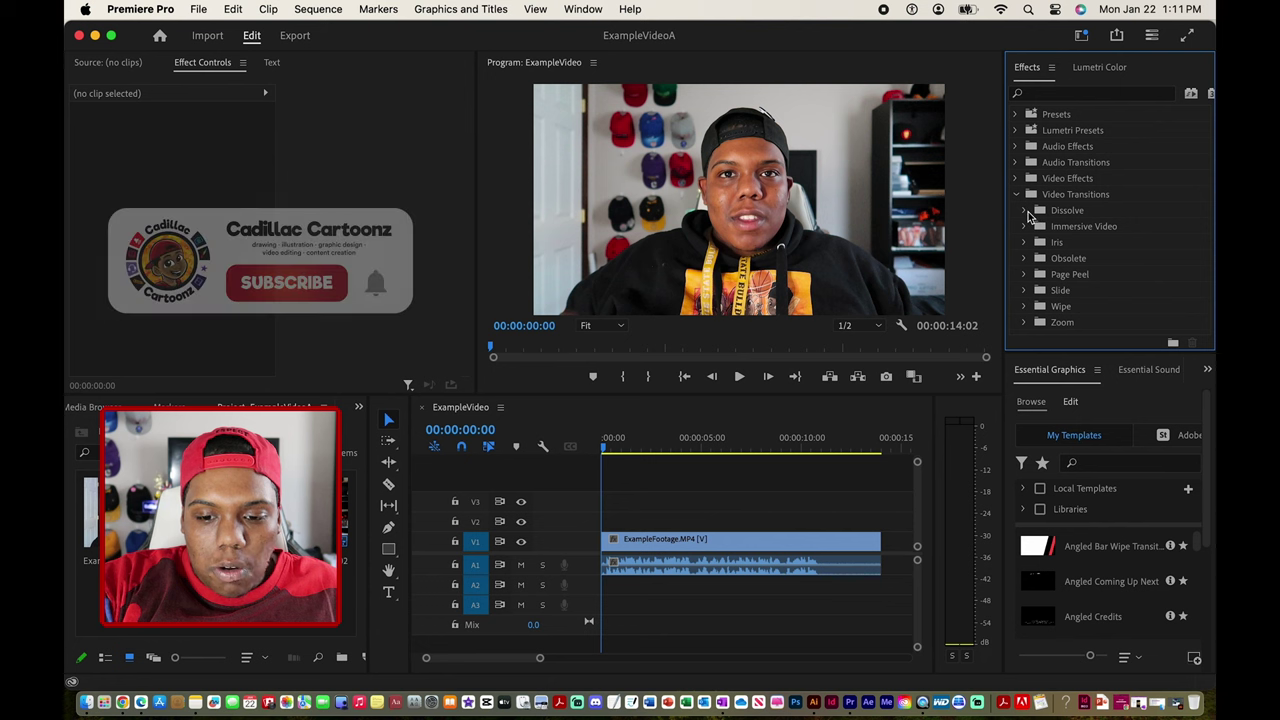
click(1024, 211)
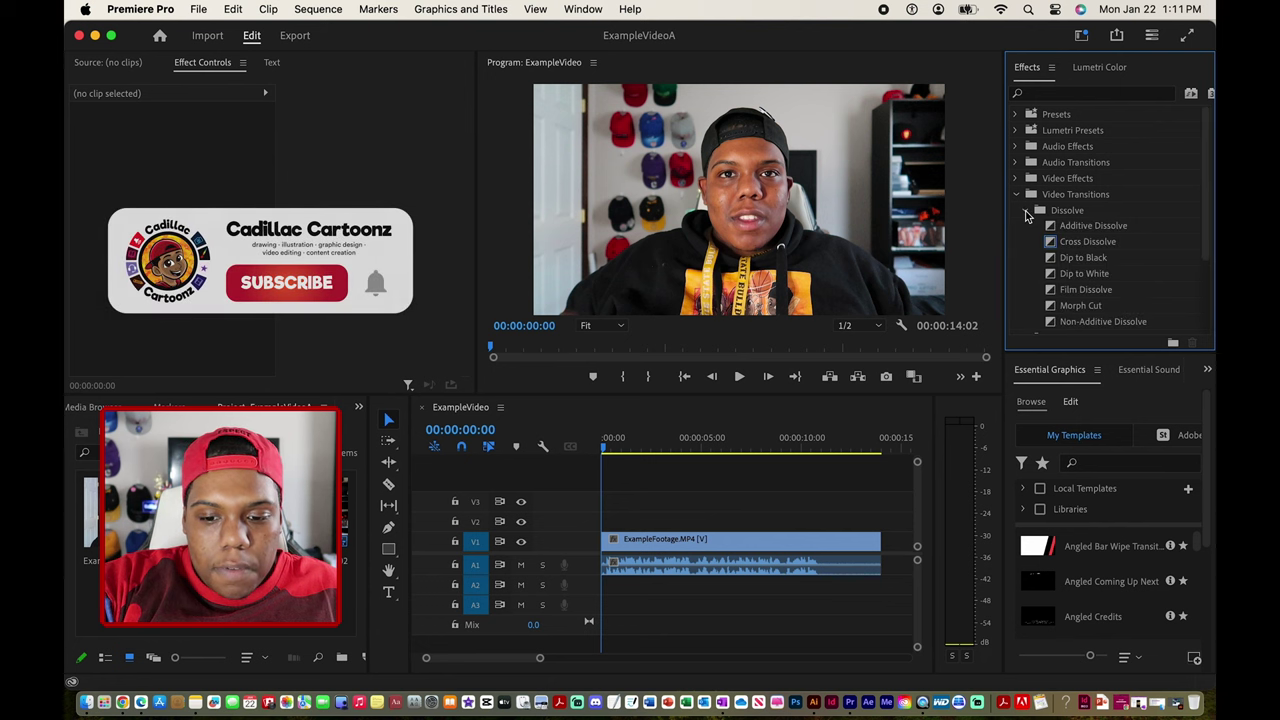
click(1070, 258)
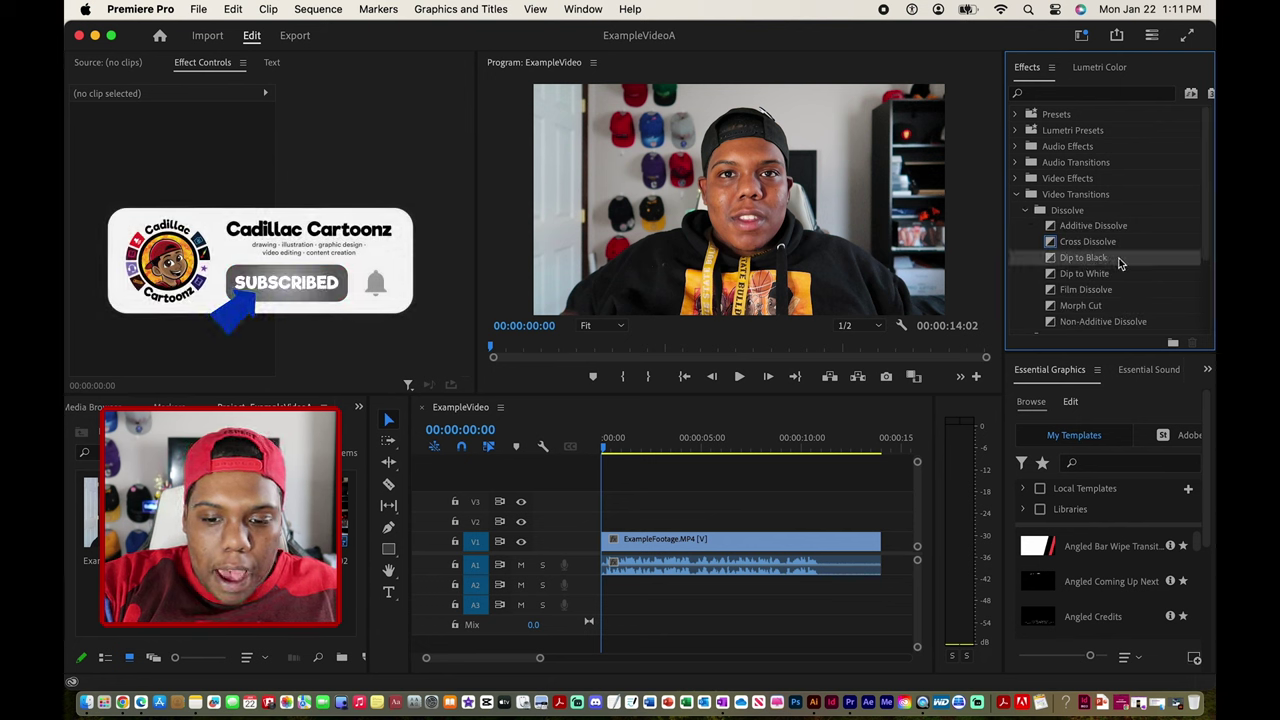
Step: Drop Dip to Black onto the end of the V1 ExampleFootage clip and inspect its settings
drag(1114, 257, 876, 544)
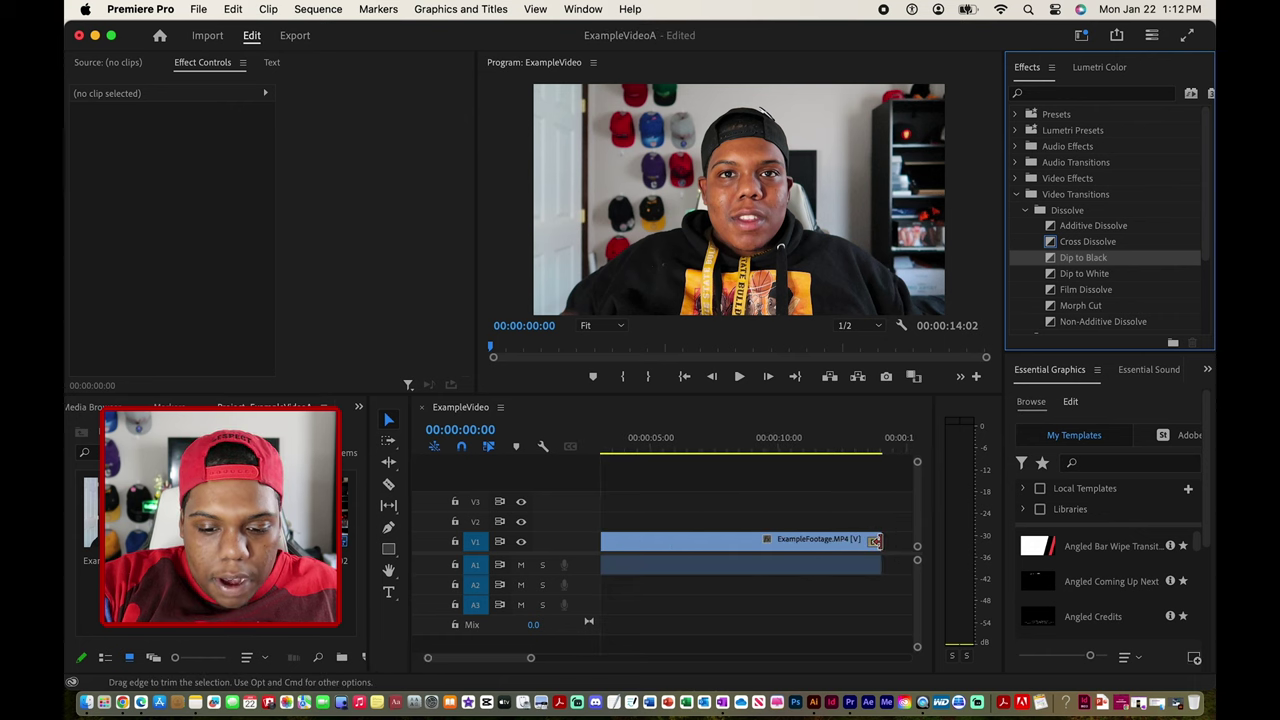
scroll(876, 541, up, 5)
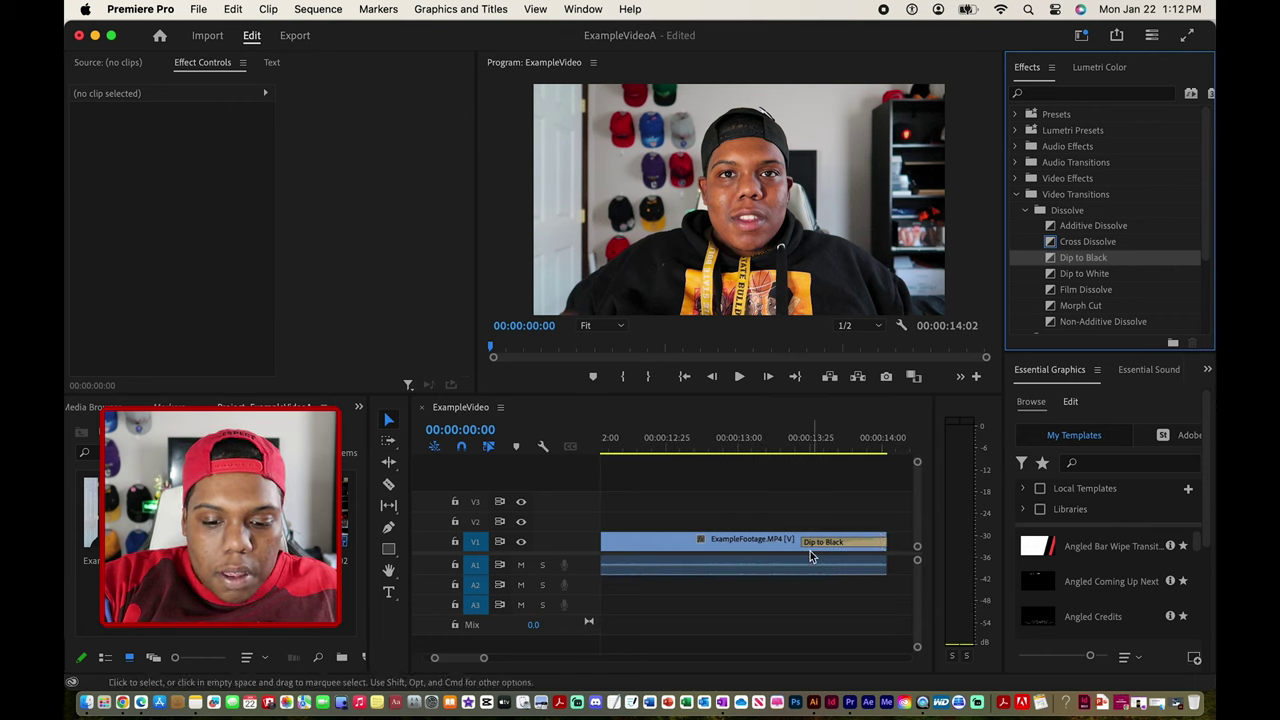
click(811, 549)
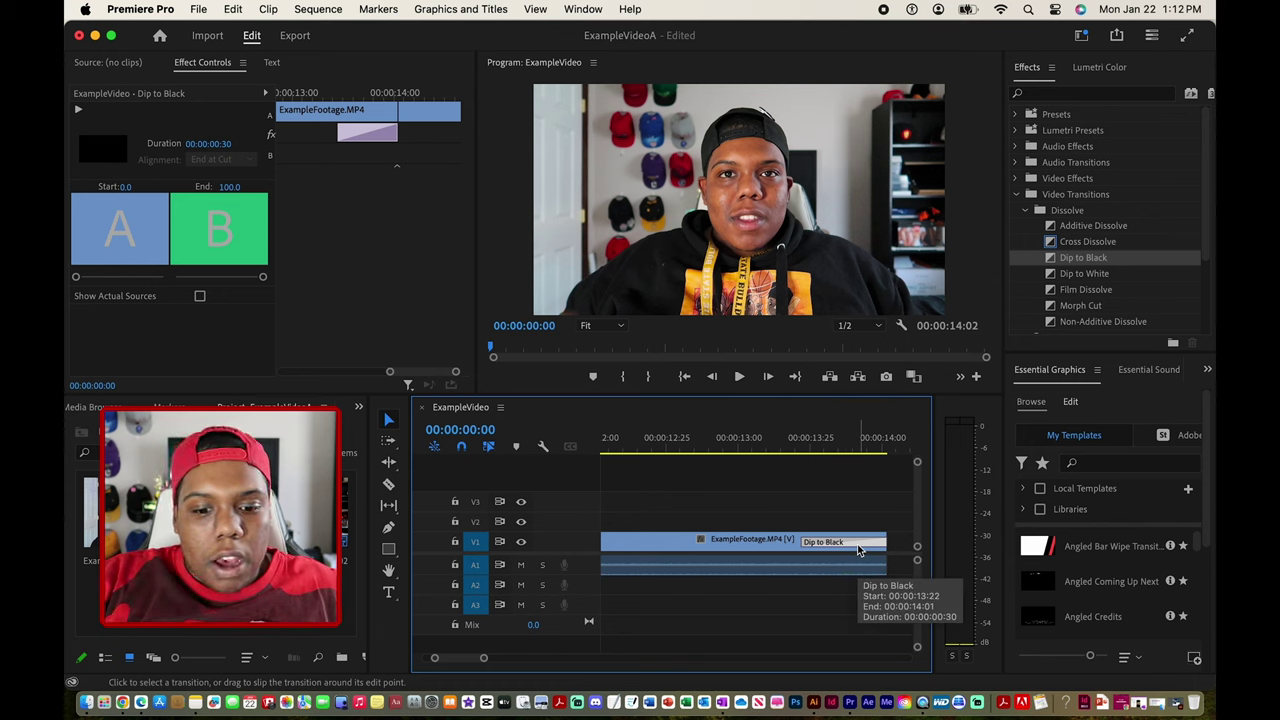
Step: Scrub the playhead from 00:00:12:13 toward the clip's end to preview the fade to black
click(632, 443)
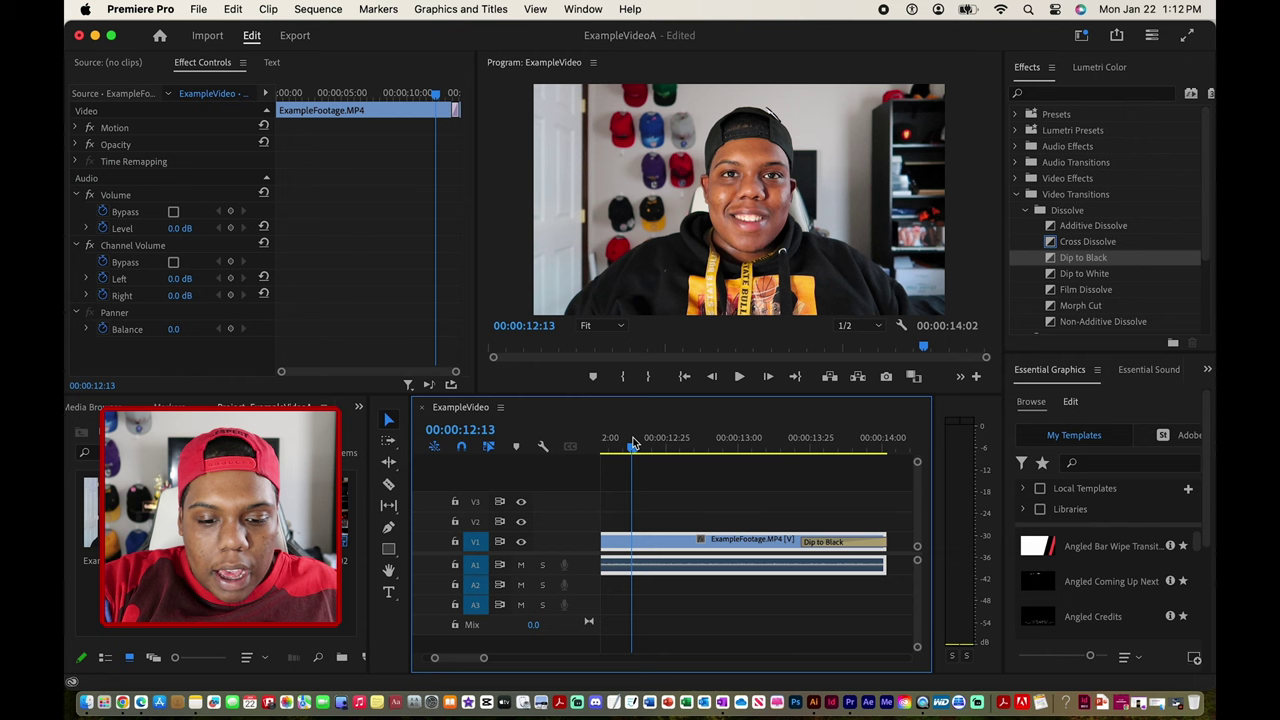
drag(632, 443, 640, 443)
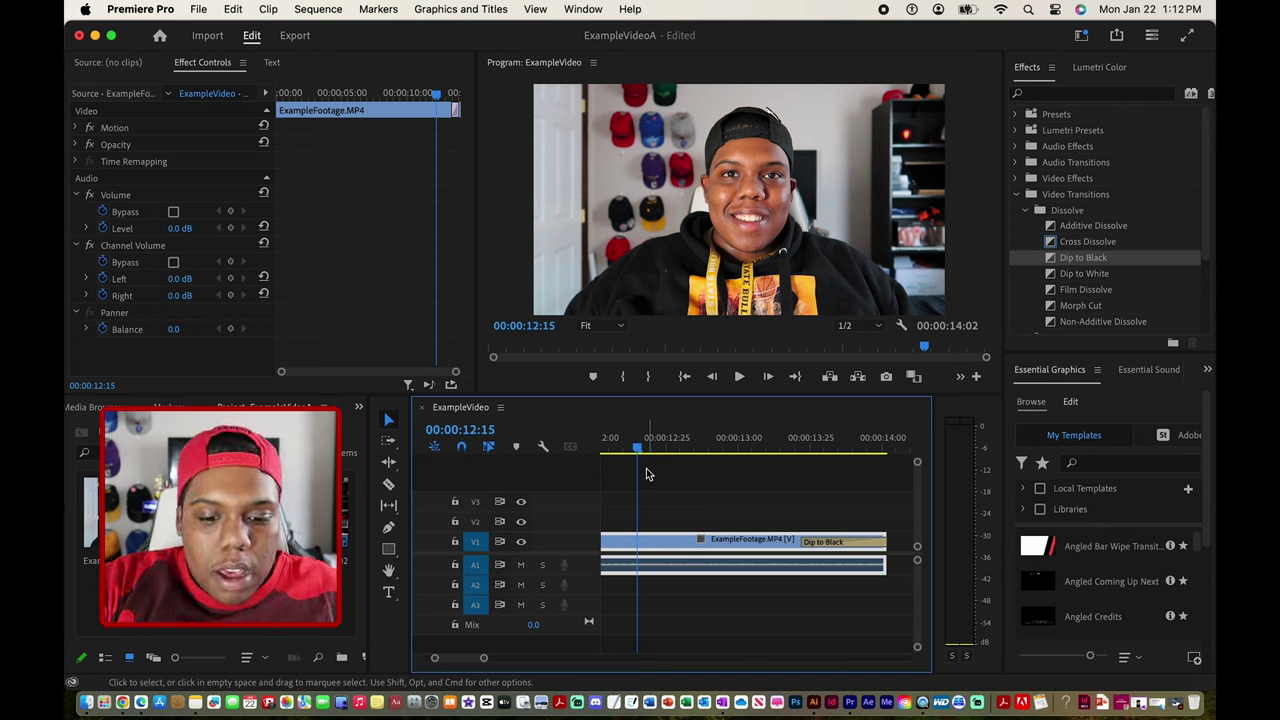
drag(637, 448, 754, 452)
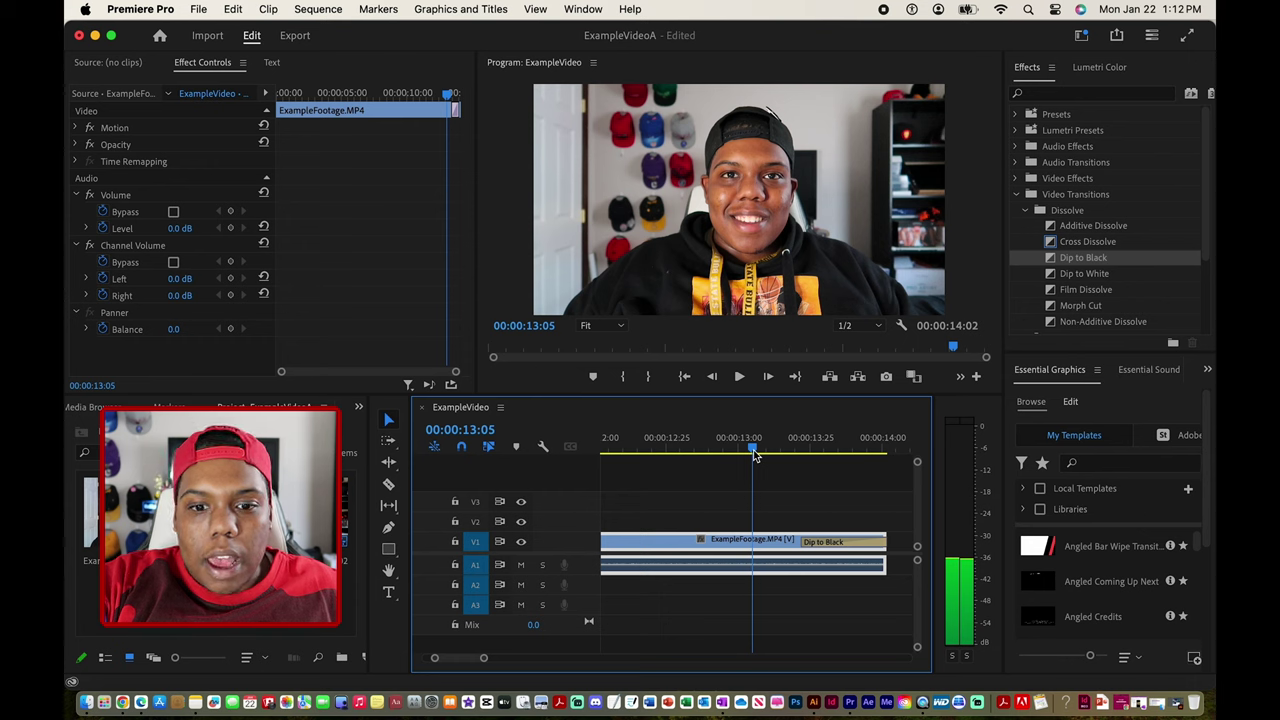
drag(754, 452, 877, 466)
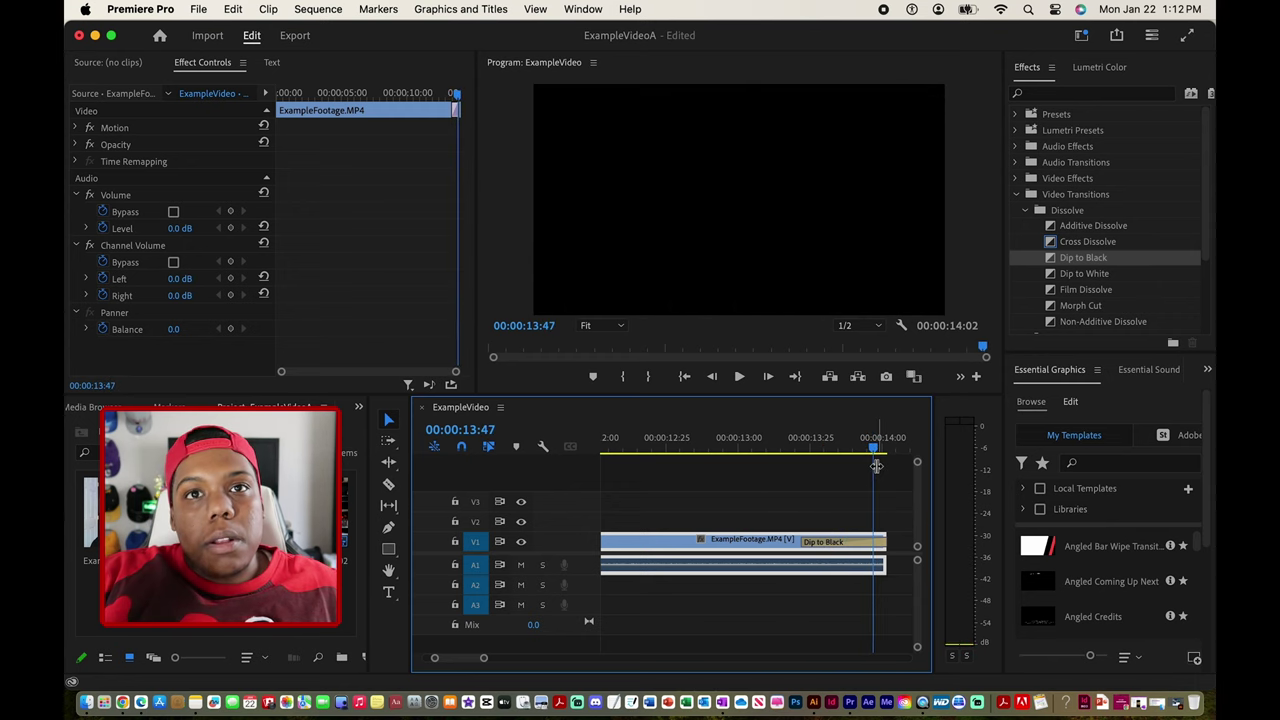
Step: Deselect the clip and select the Dip to Black transition to show its 00:00:00:30 settings
click(839, 527)
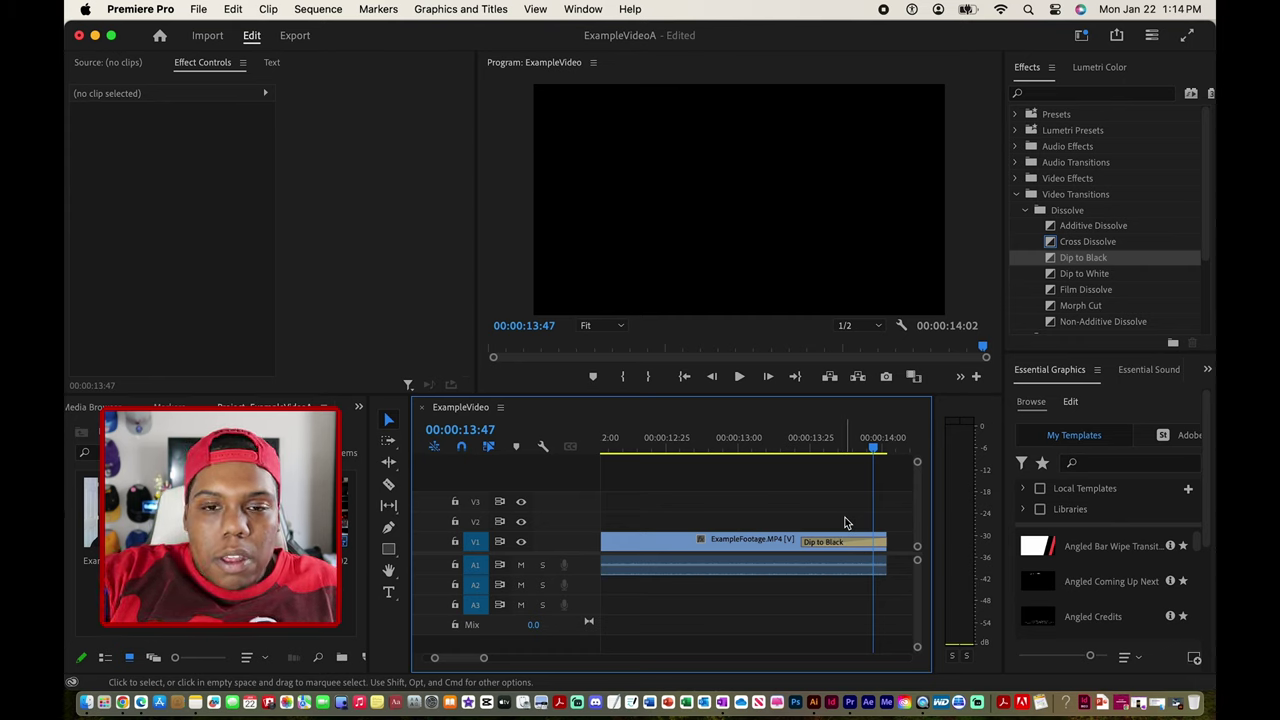
click(846, 545)
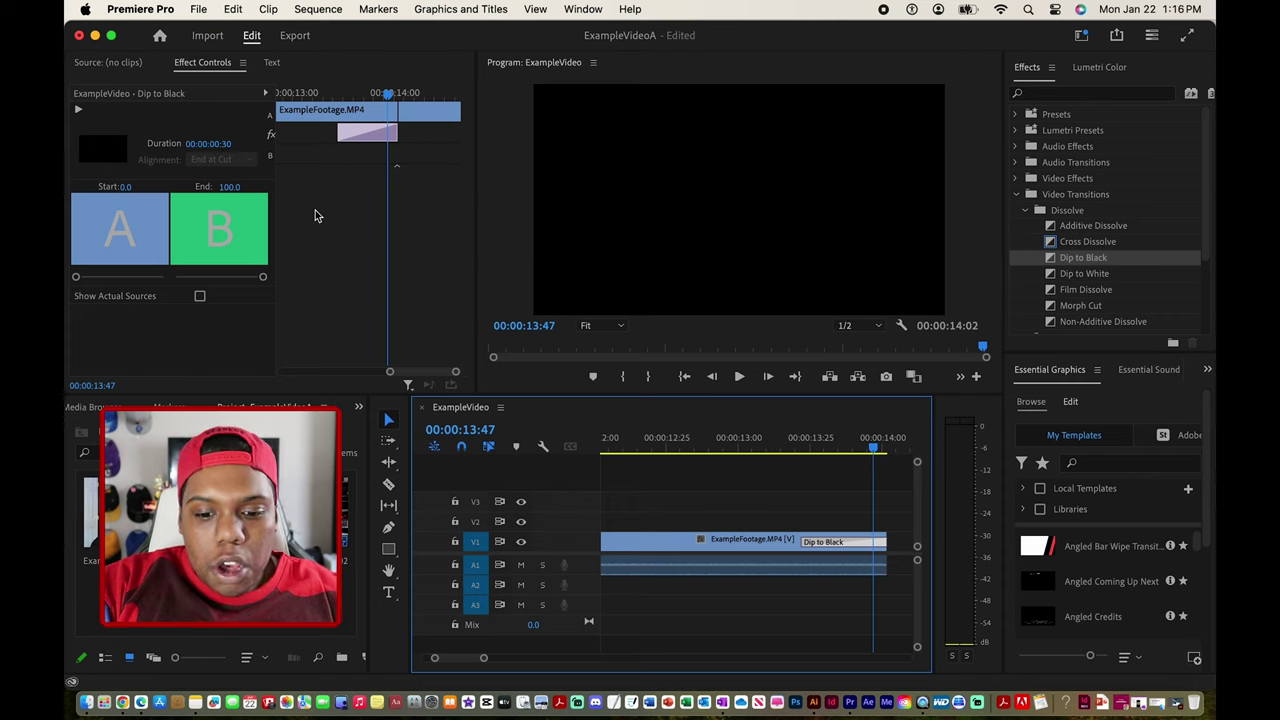
Step: Reselect Dip to Black and open its Set Transition Duration dialog, showing 00:00:00:30
click(818, 508)
click(823, 543)
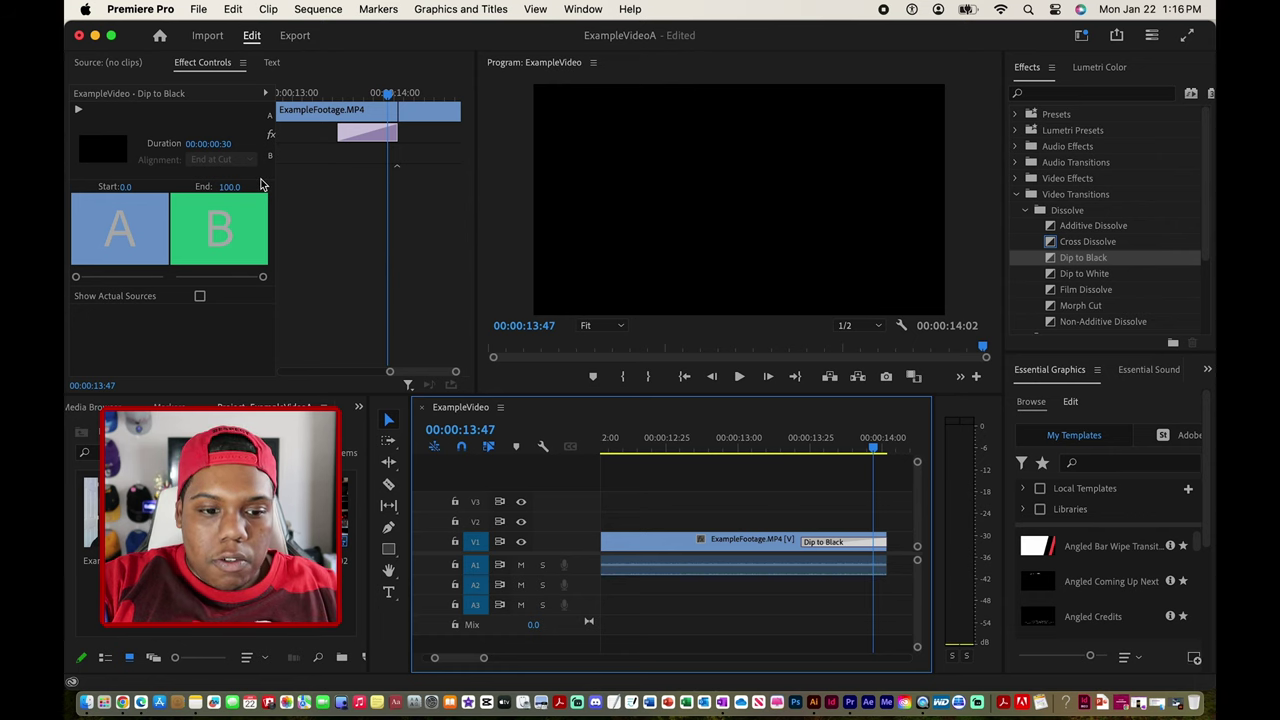
click(583, 9)
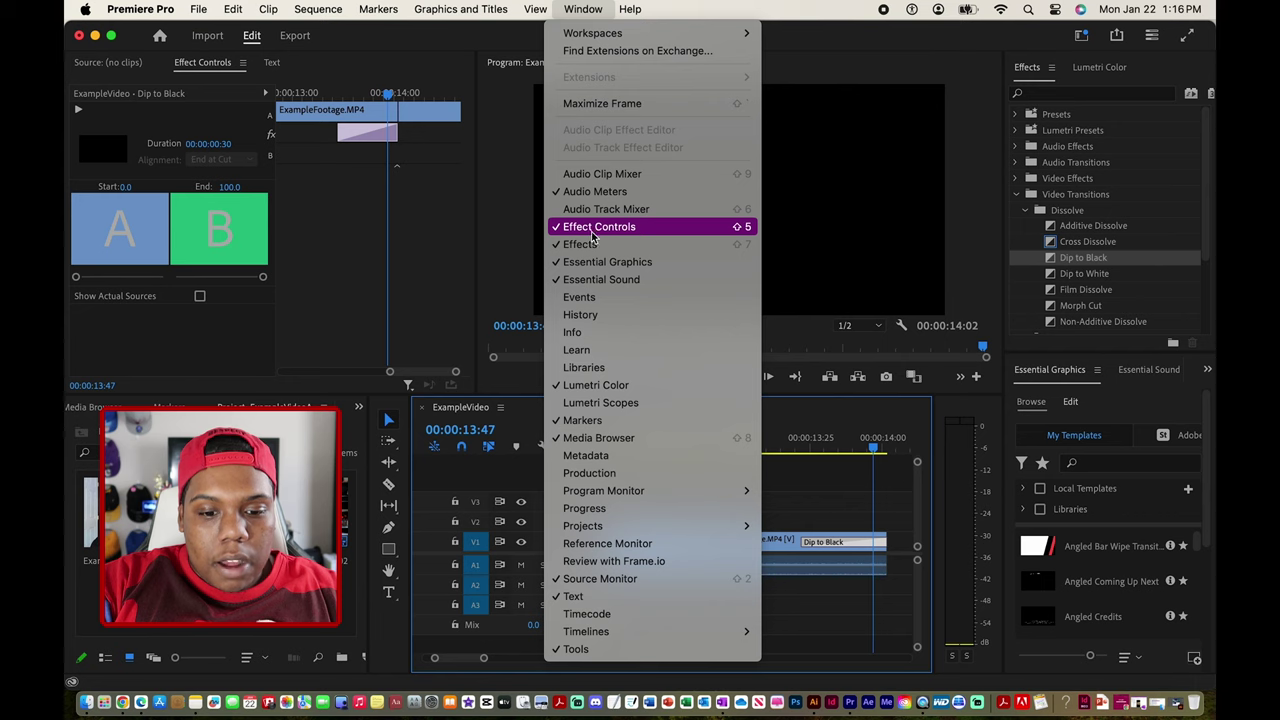
click(477, 224)
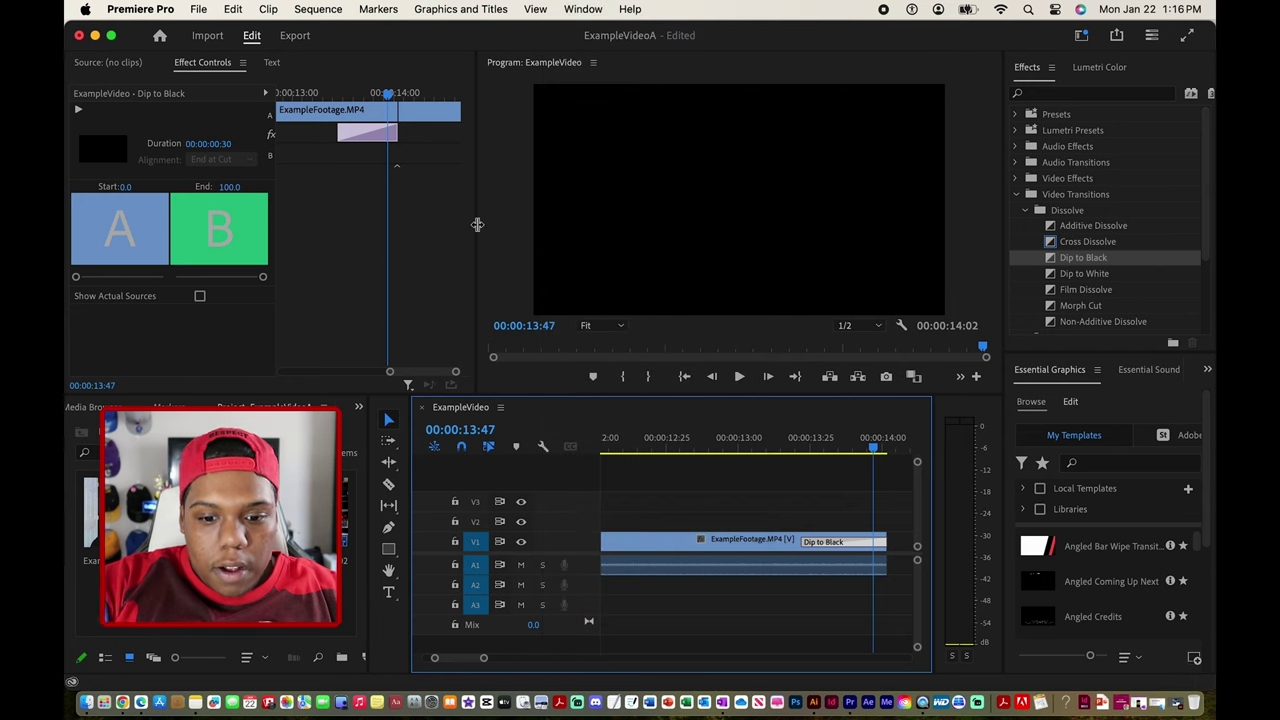
right_click(829, 547)
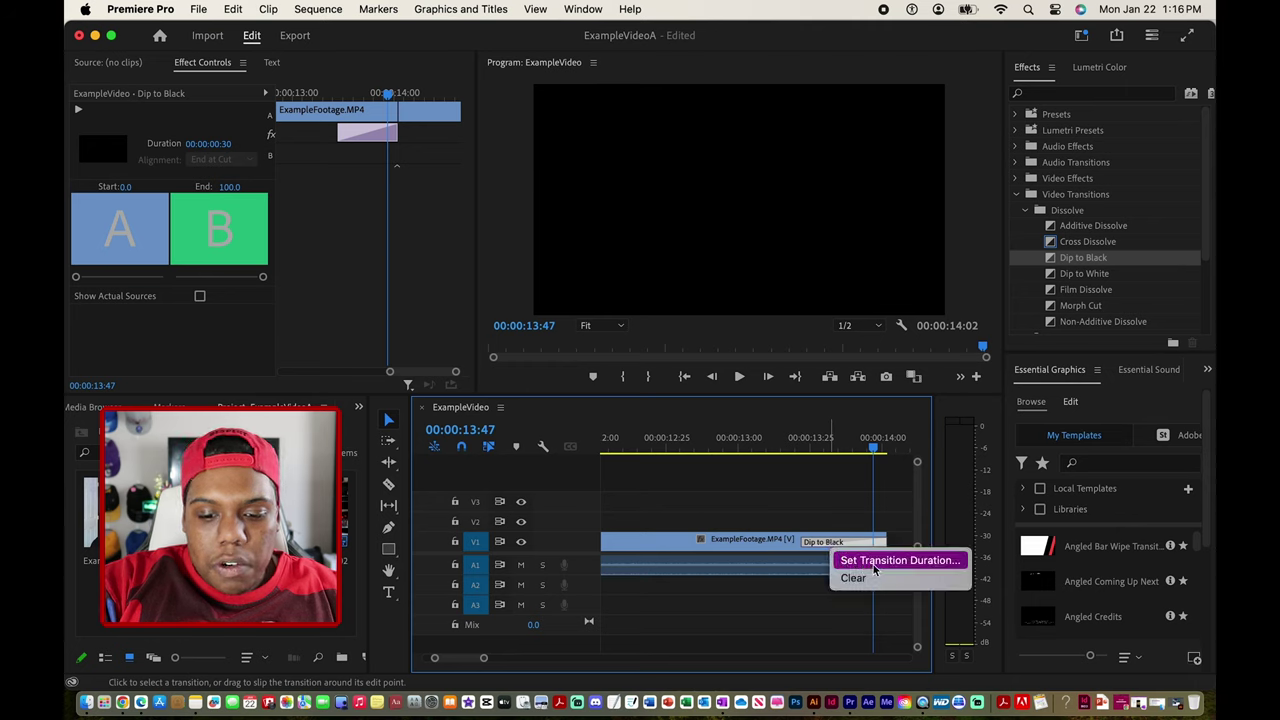
click(930, 563)
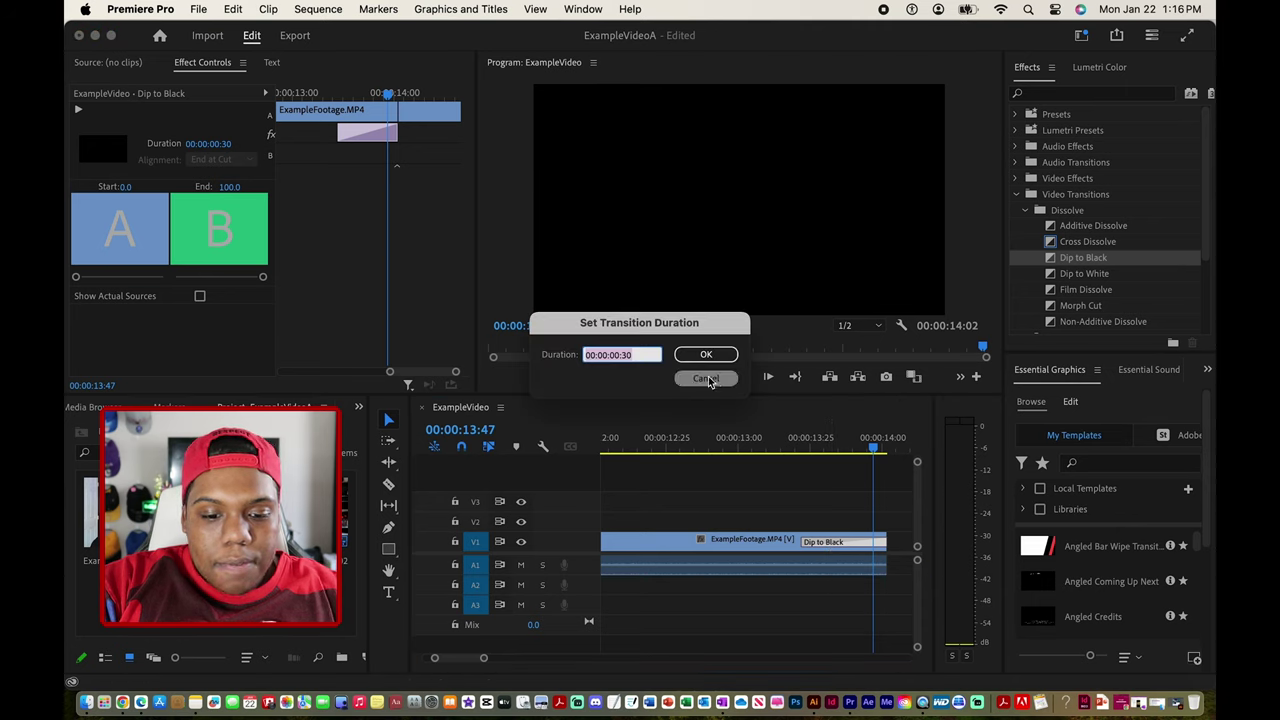
Step: Turn on linked selection and make a first edit to the Dip to Black duration digits
click(631, 371)
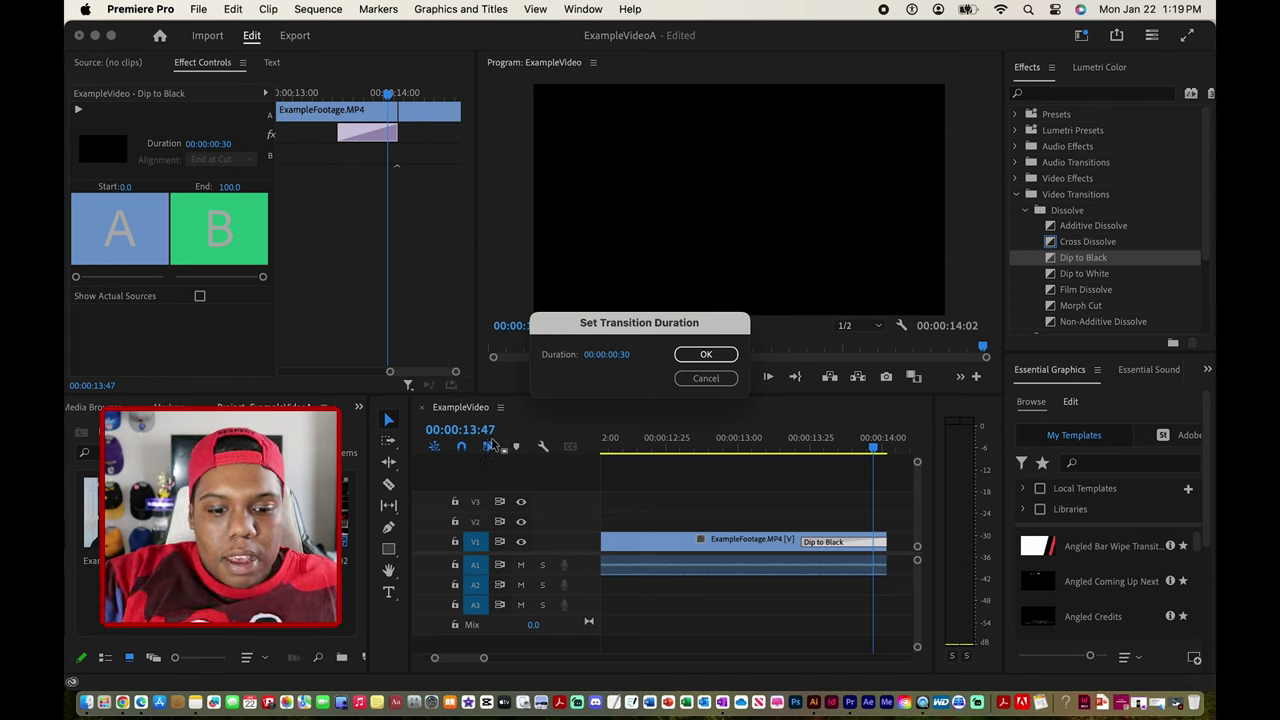
click(488, 446)
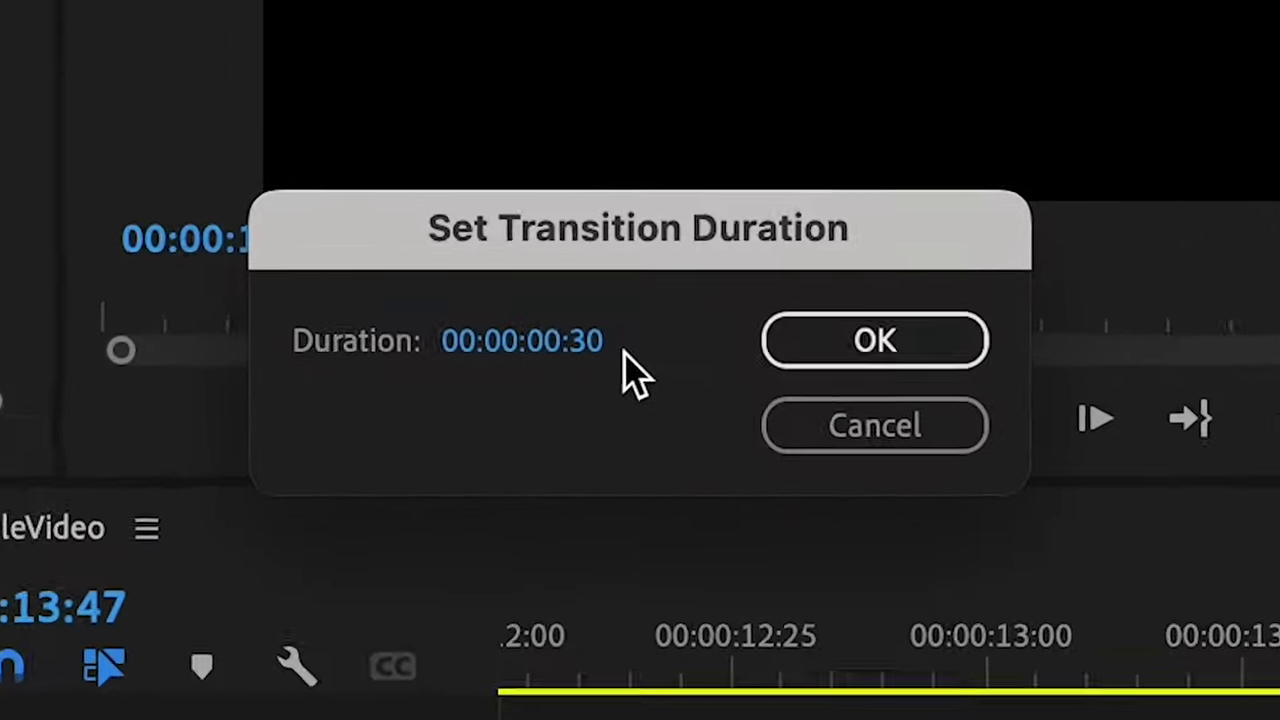
click(598, 345)
click(621, 345)
key(Left)
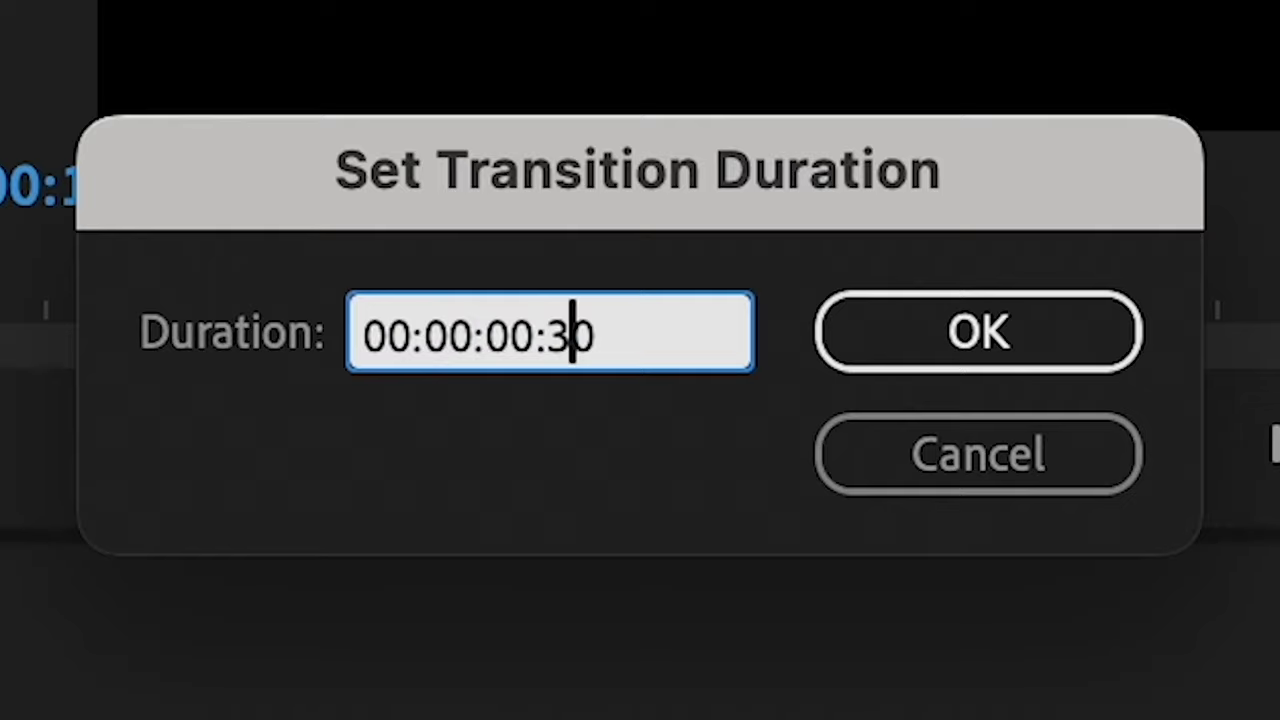
text(5)
key(Left)
key(BackSpace)
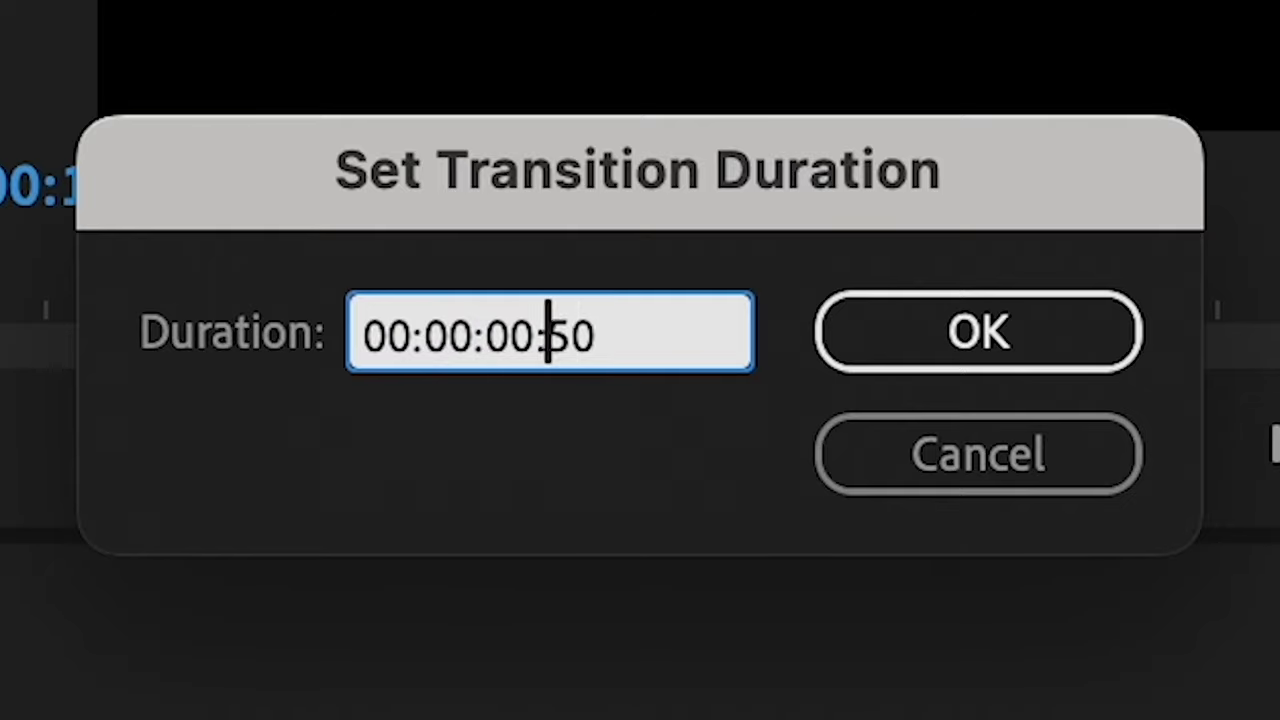
click(612, 504)
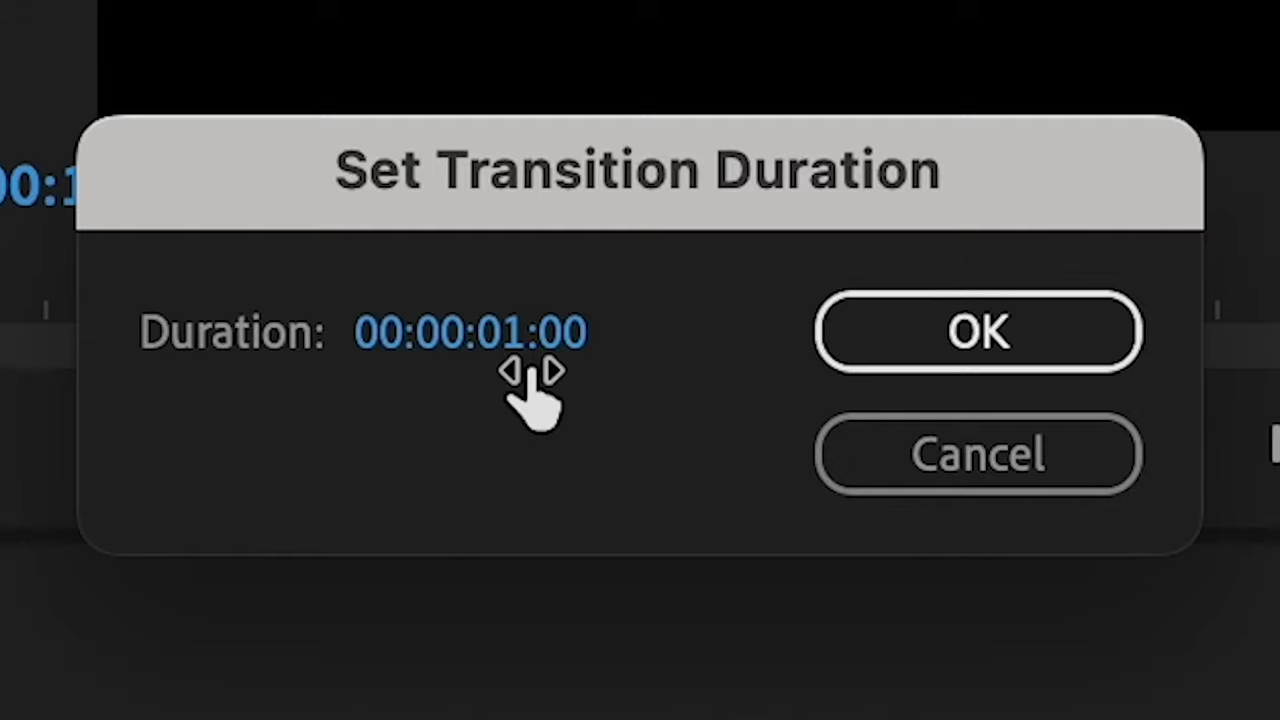
Step: Re-edit the Dip to Black duration digits and commit the value
click(571, 330)
click(571, 330)
key(BackSpace)
text(5)
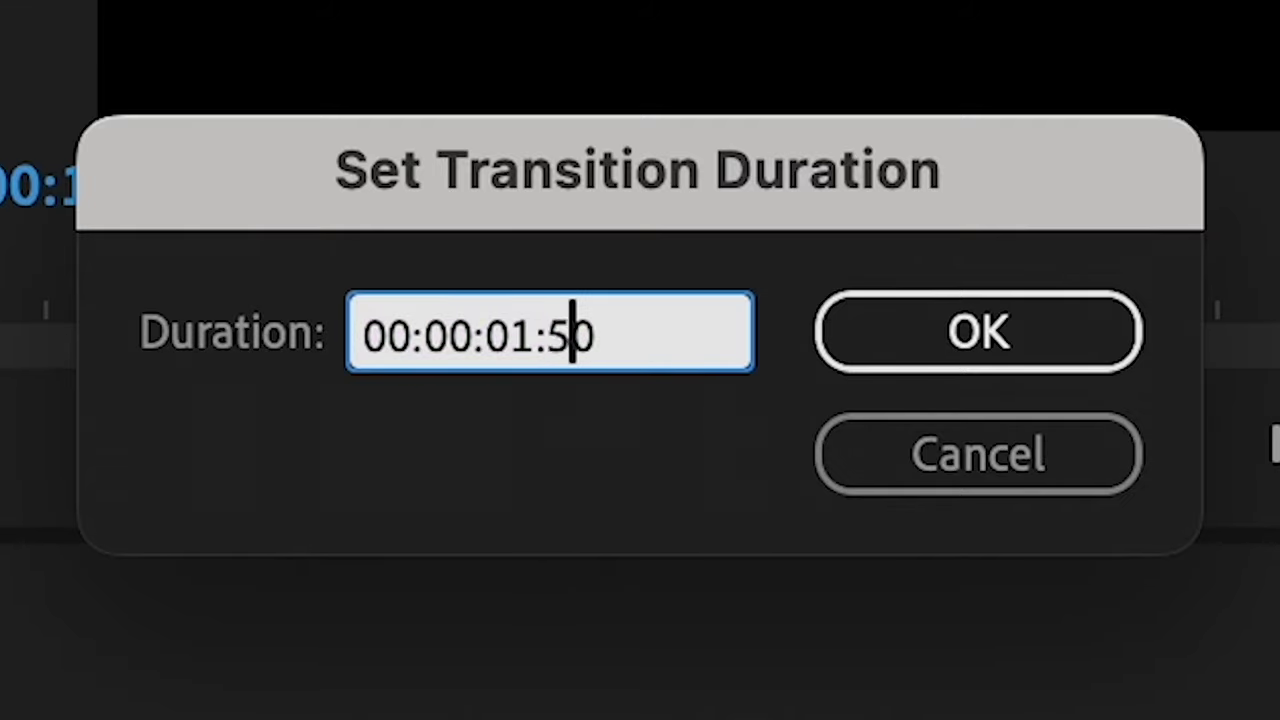
key(Left)
key(Left)
key(BackSpace)
click(706, 500)
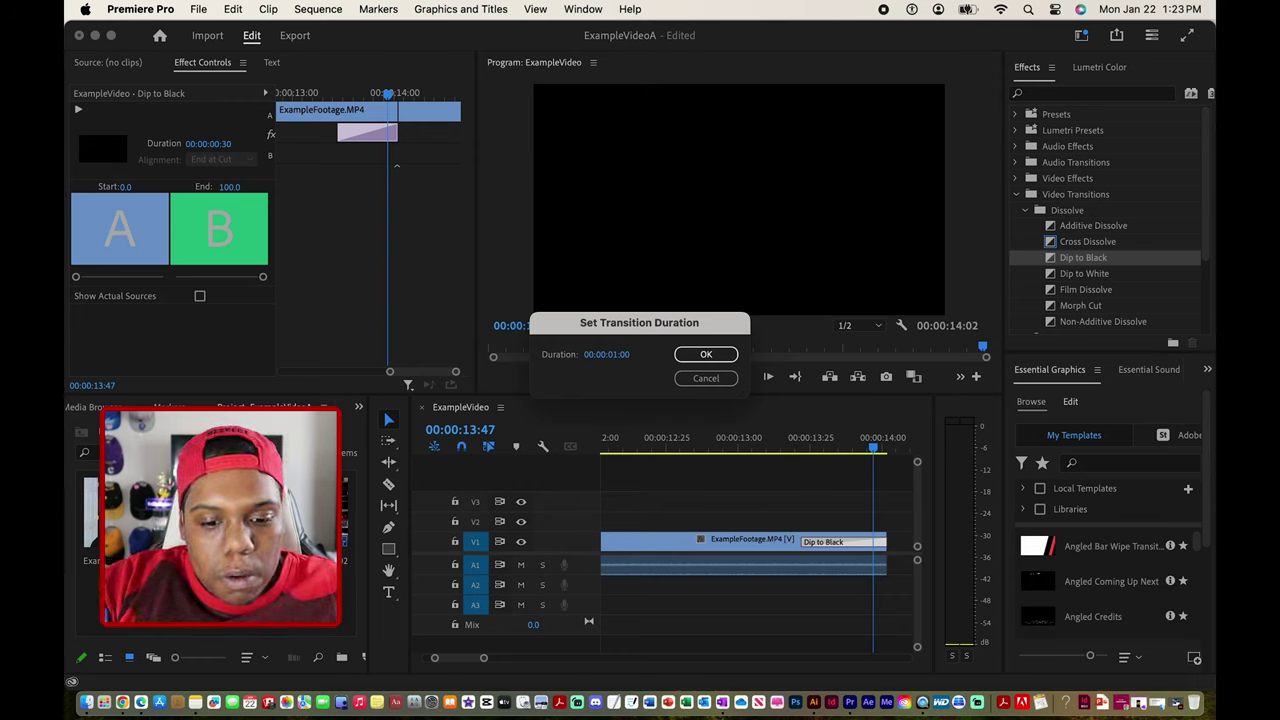
Step: Set the Dip to Black duration to 00:00:04:00 and confirm it
click(614, 355)
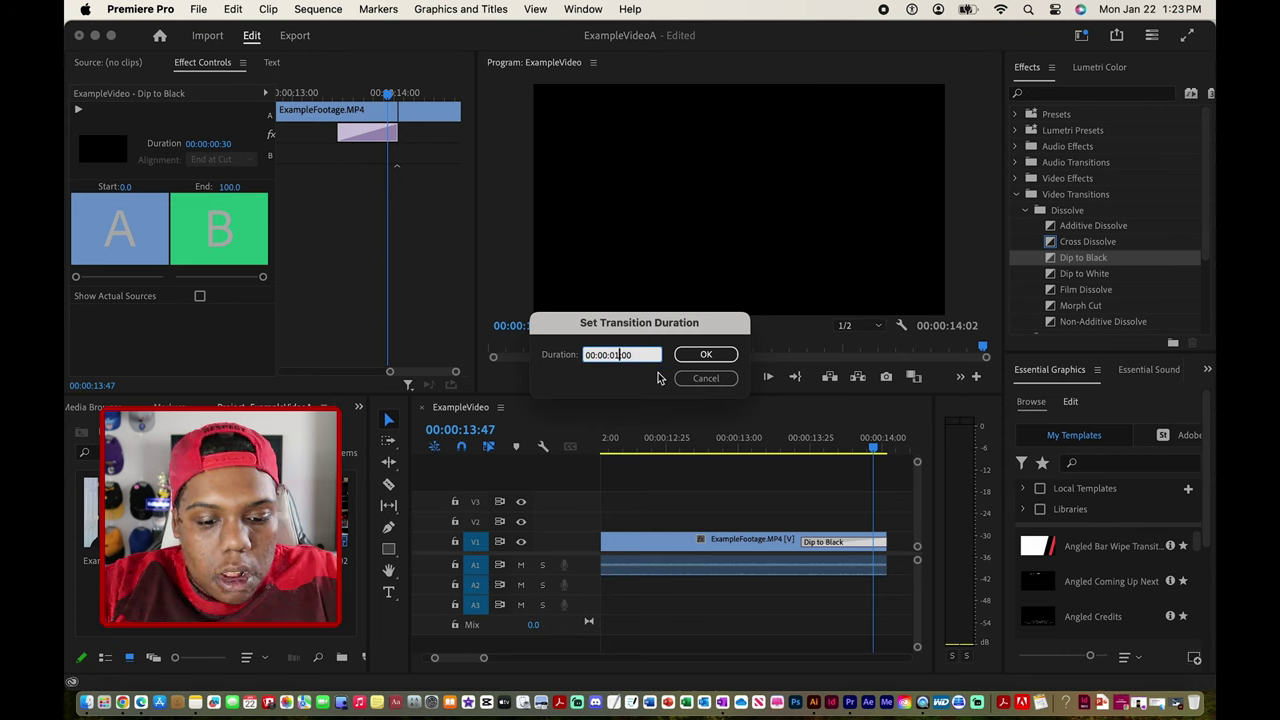
key(BackSpace)
text(4)
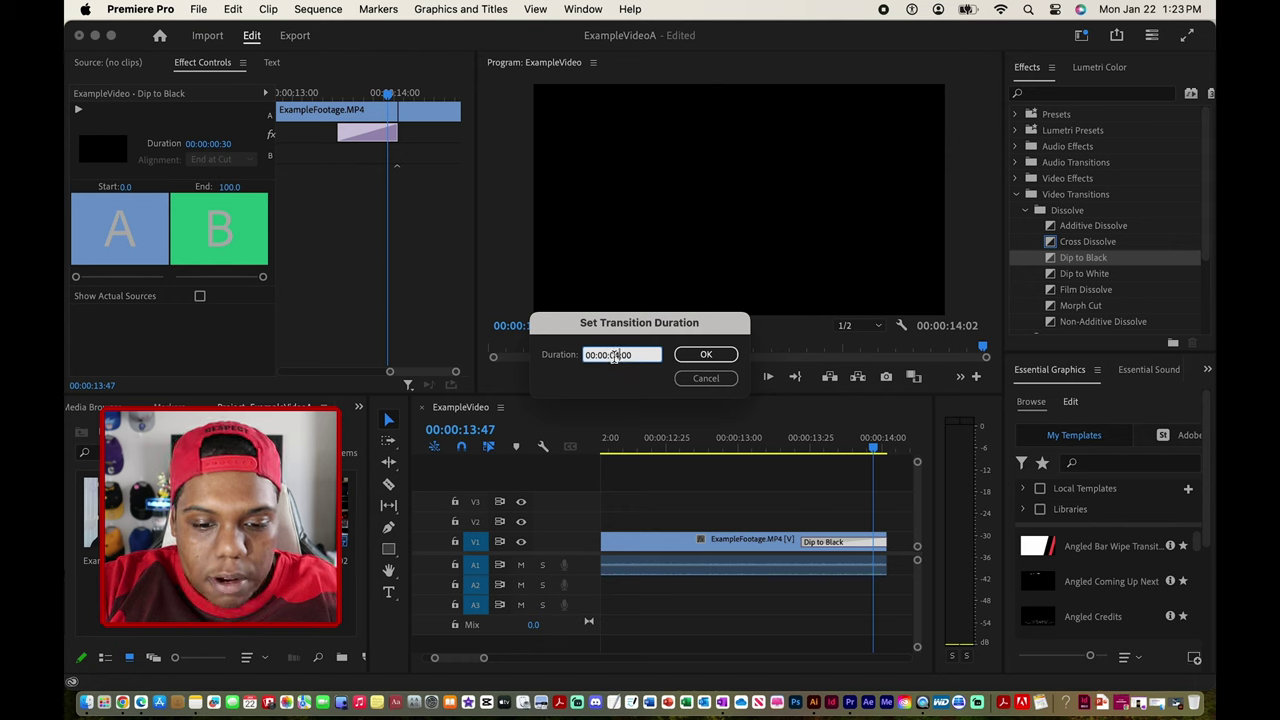
click(705, 355)
key(minus)
key(minus)
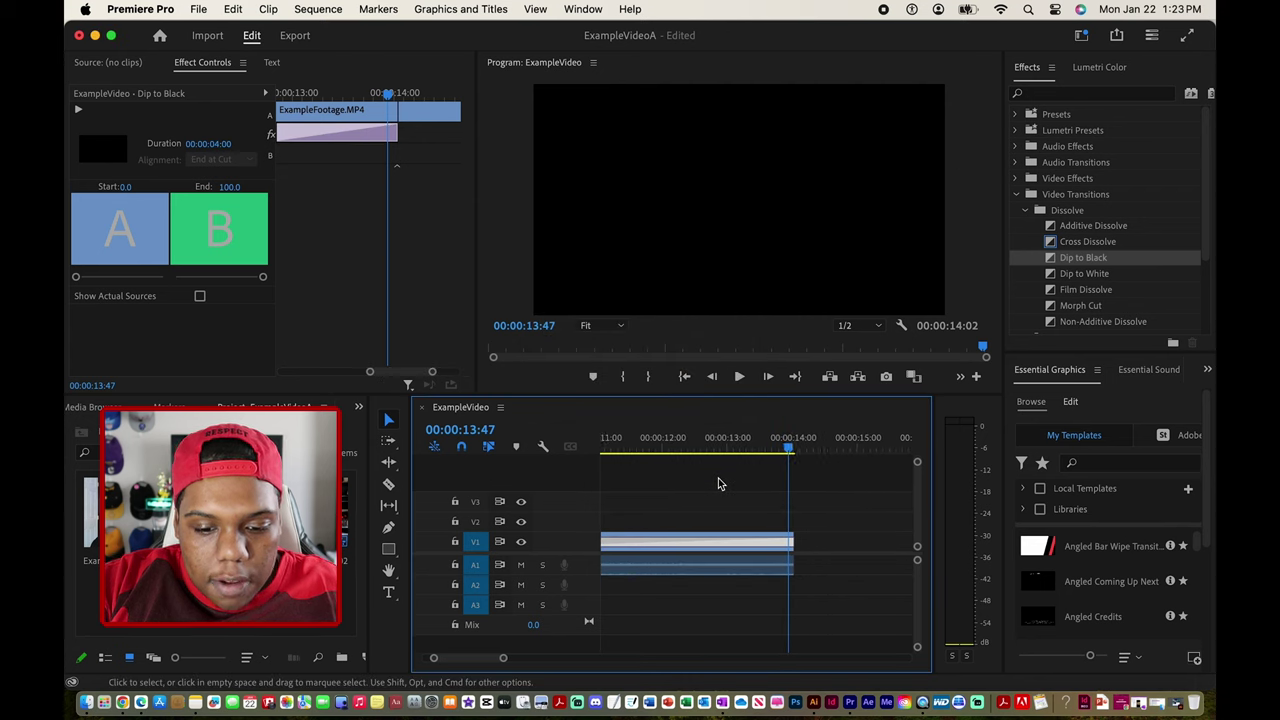
key(minus)
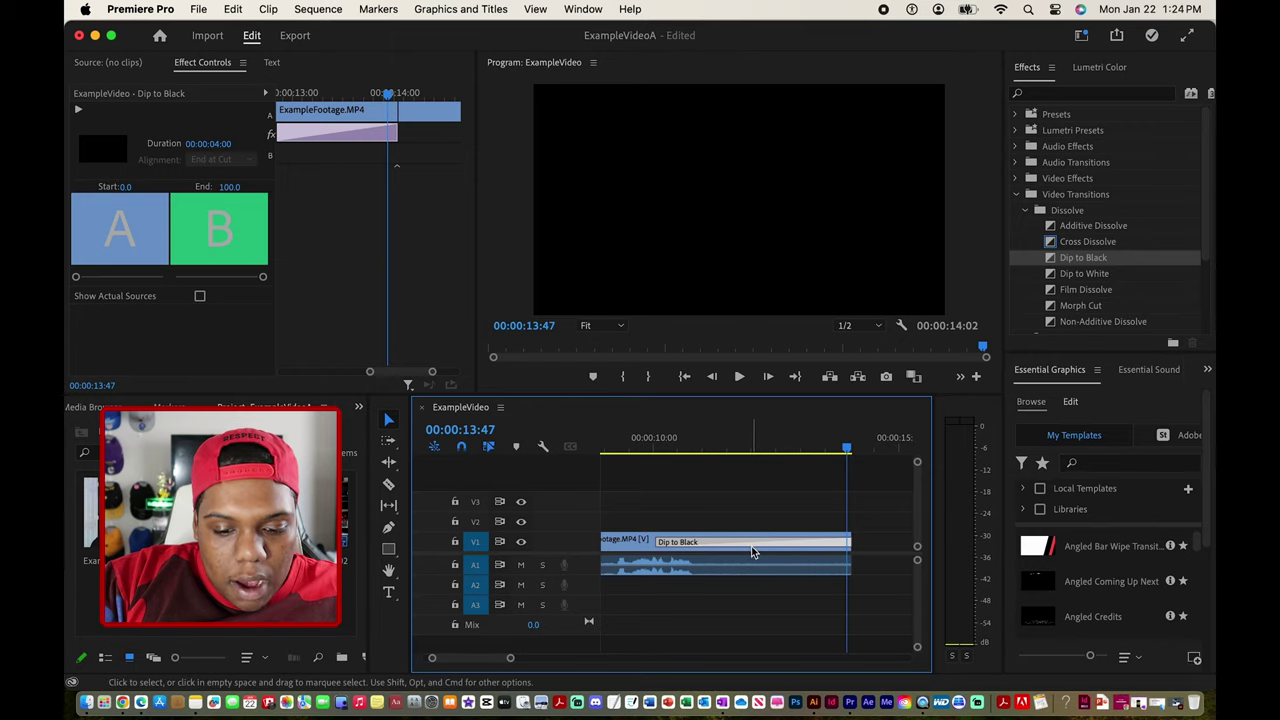
mouse_move(752, 552)
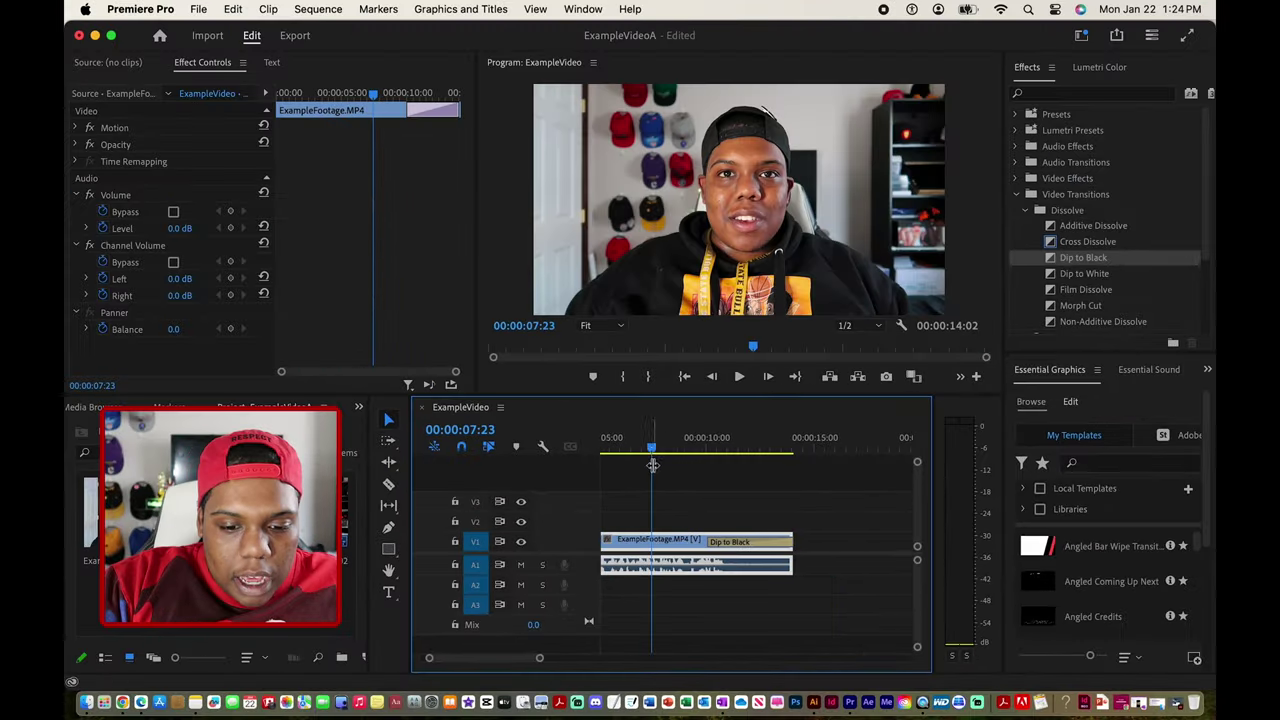
drag(649, 447, 794, 452)
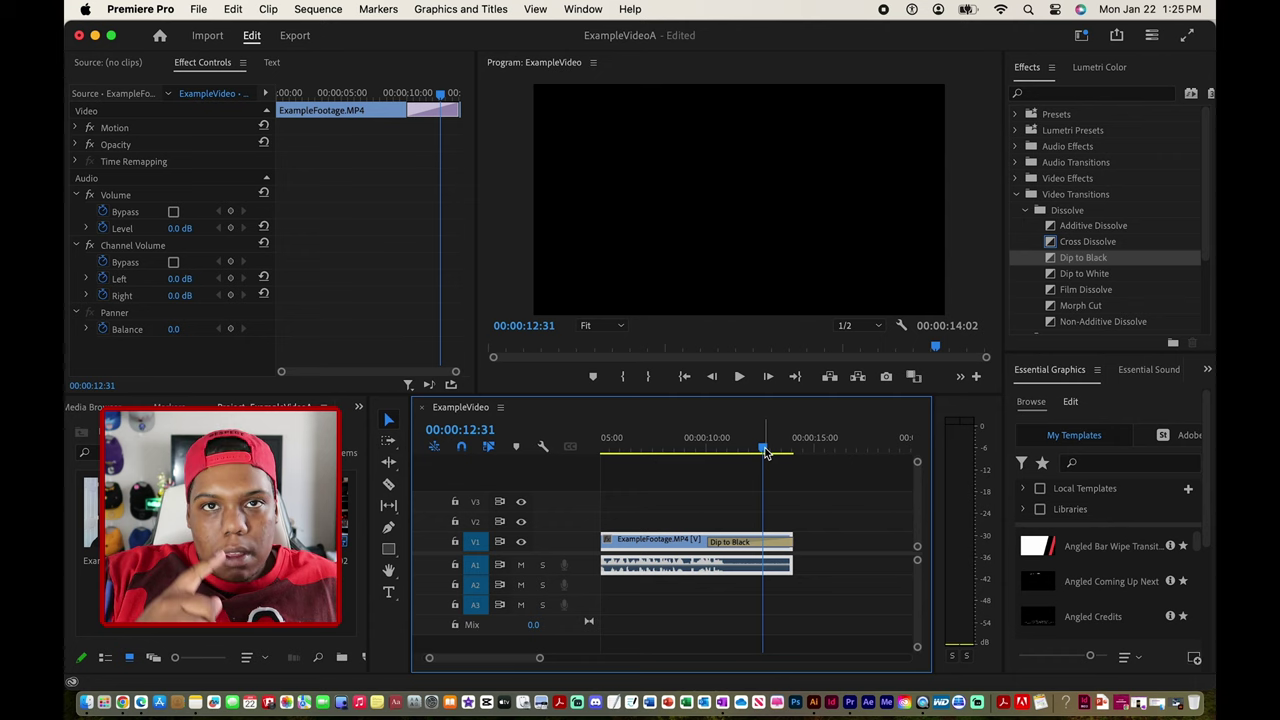
click(821, 516)
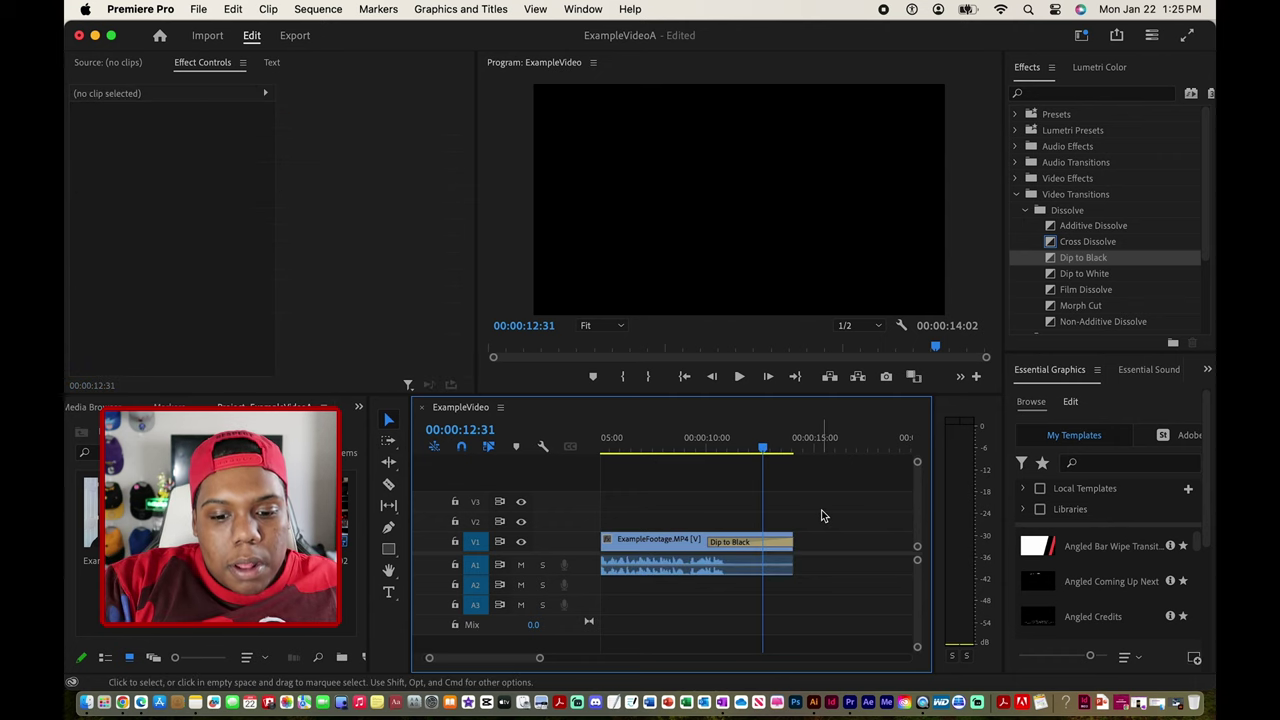
click(778, 542)
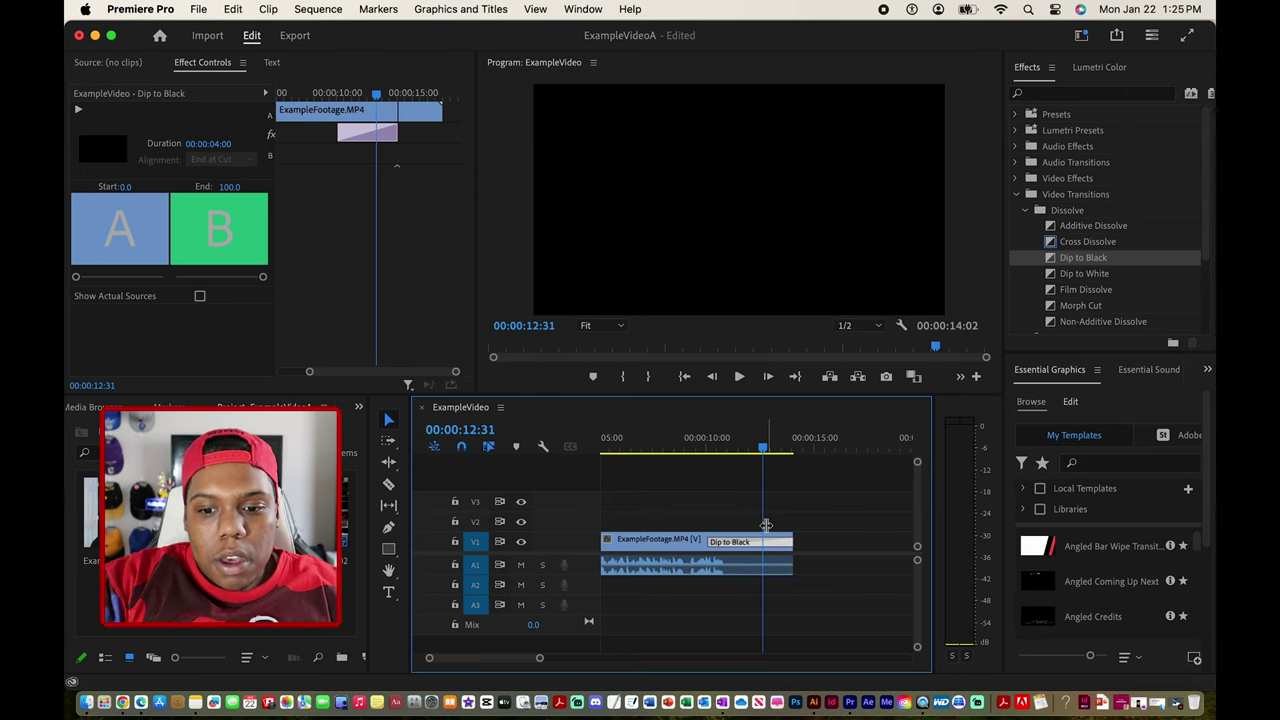
key(shift+7)
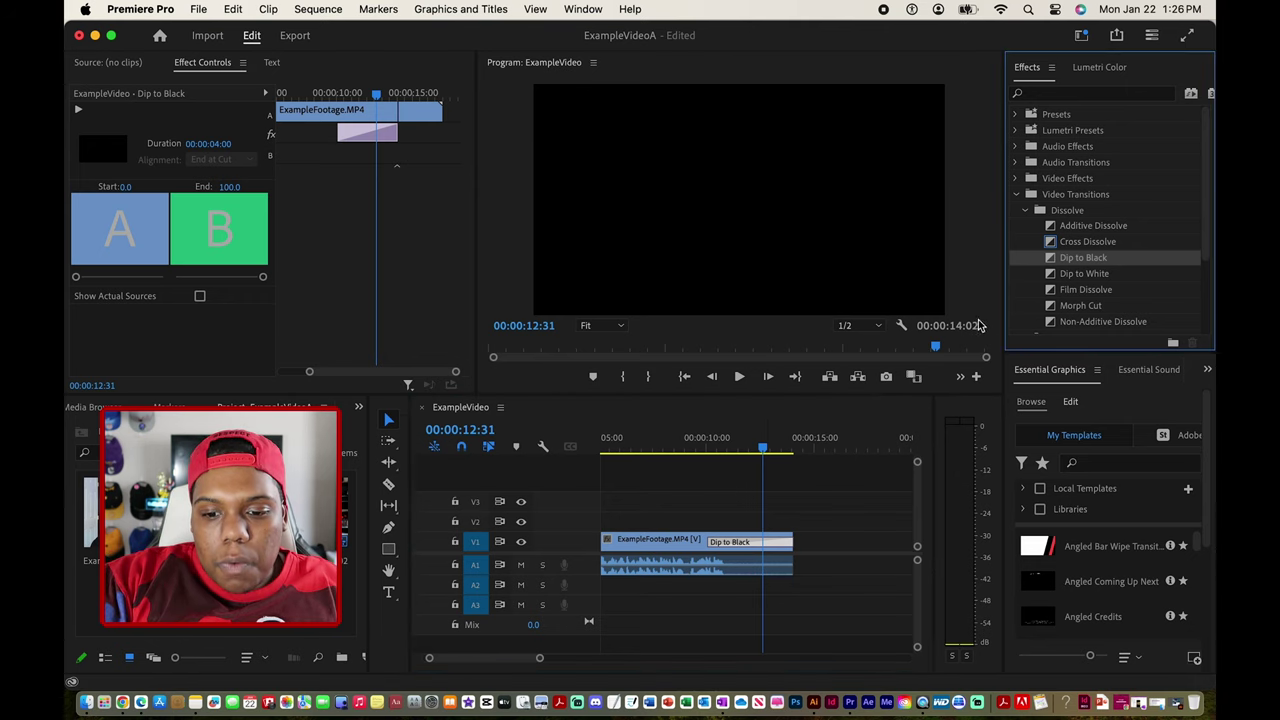
Step: Collapse Video Transitions and expand Audio Transitions > Crossfade to Exponential Fade
click(1018, 196)
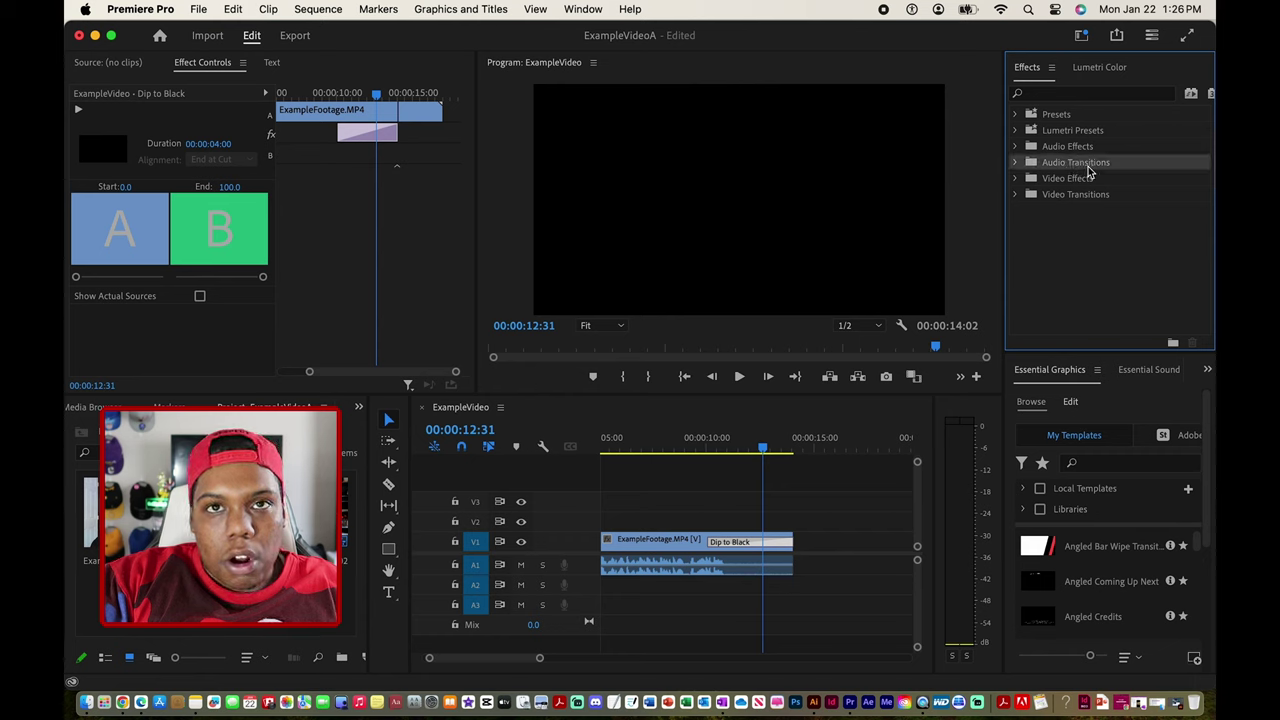
click(1016, 164)
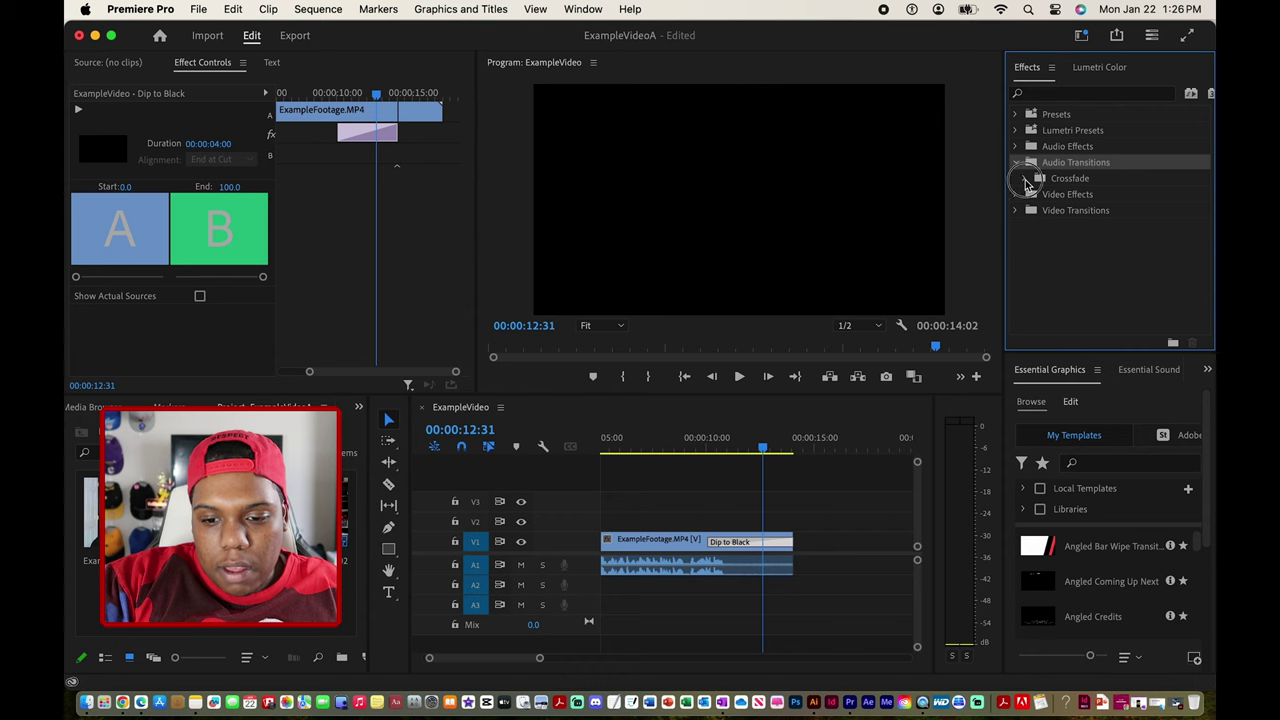
click(1025, 180)
click(1105, 226)
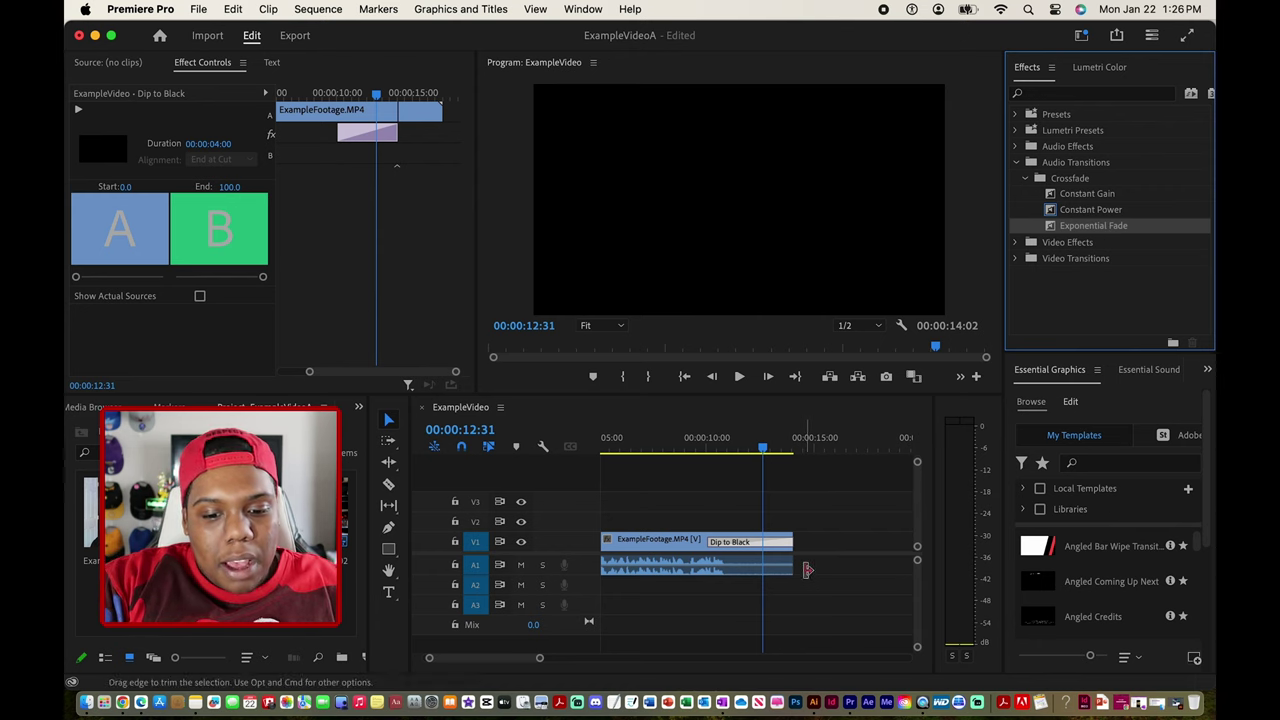
Step: Place a 1-second Exponential Fade at the end of the A1 audio clip
click(678, 555)
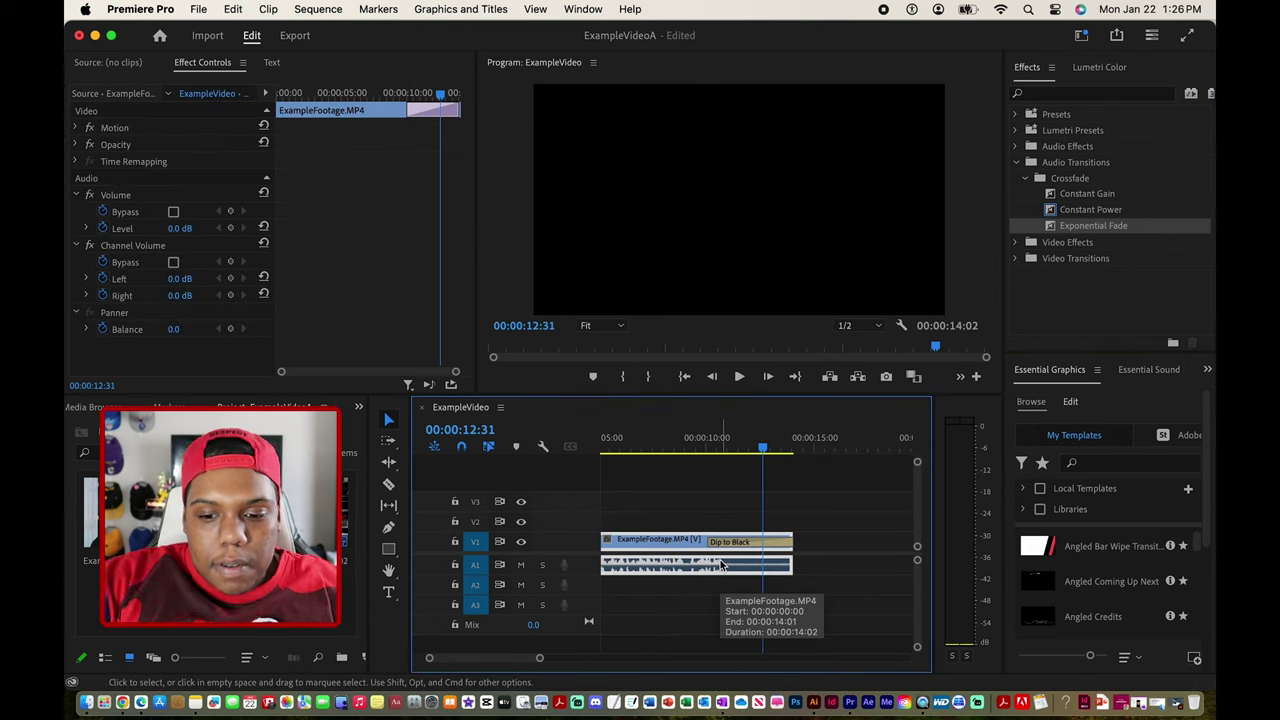
click(1118, 228)
drag(1120, 229, 838, 565)
click(828, 570)
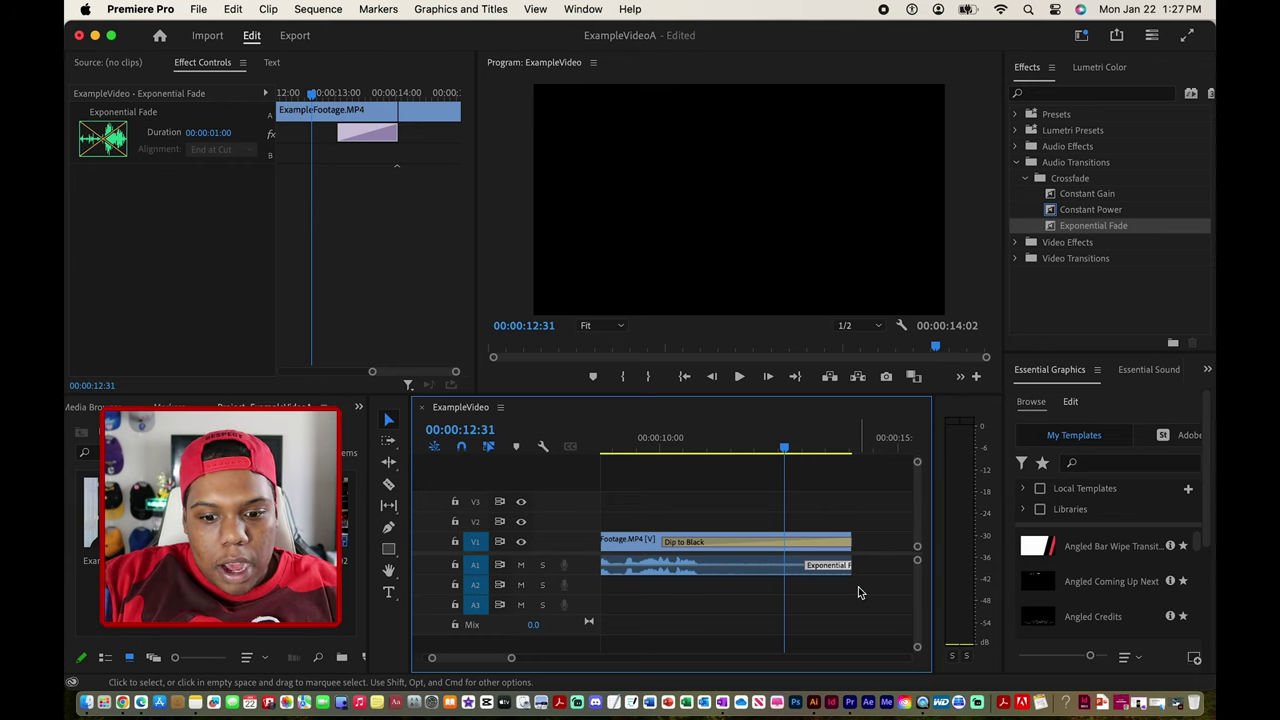
click(871, 584)
Step: Set the Exponential Fade duration to 00:00:04:00 in Effect Controls
click(833, 570)
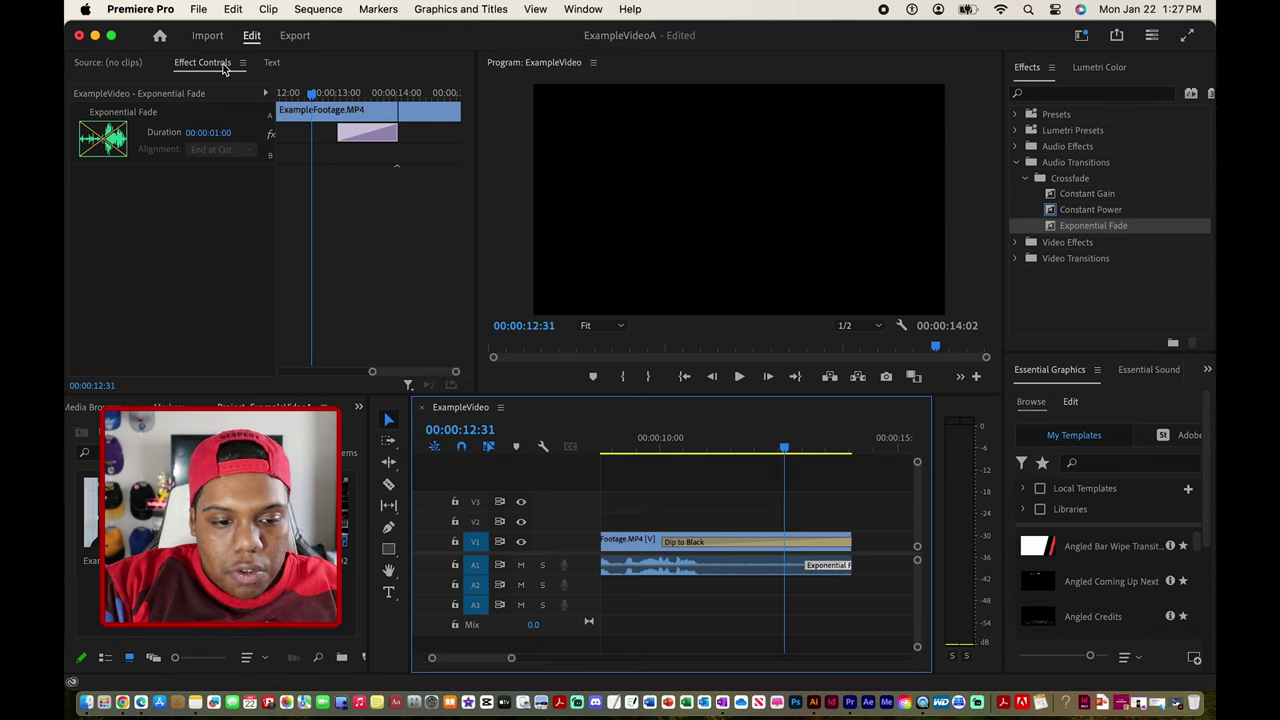
click(212, 132)
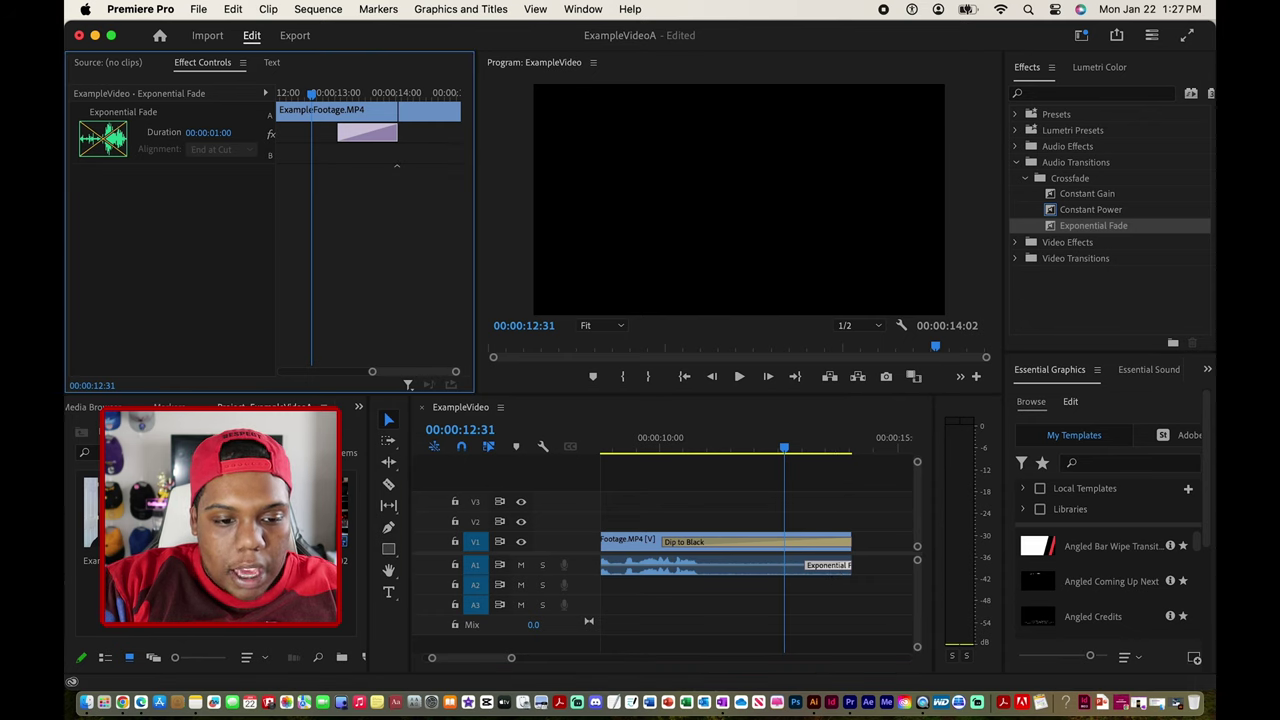
click(222, 132)
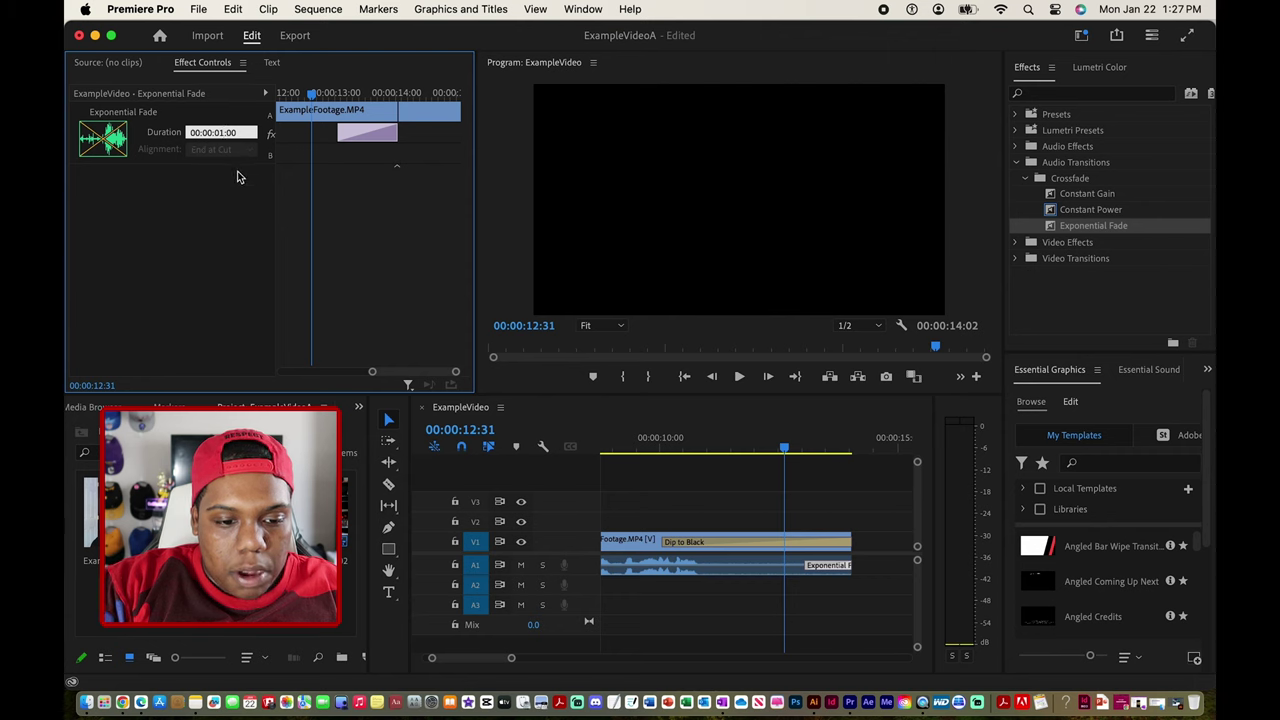
key(BackSpace)
text(4)
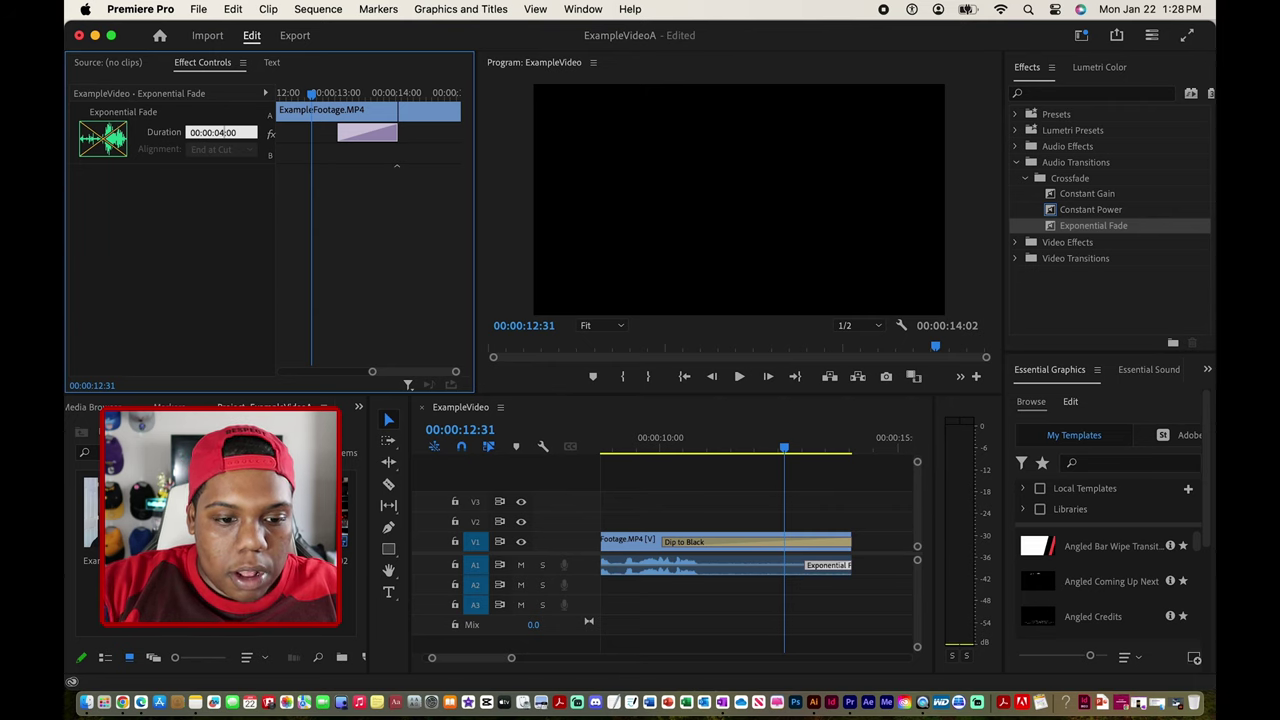
key(Return)
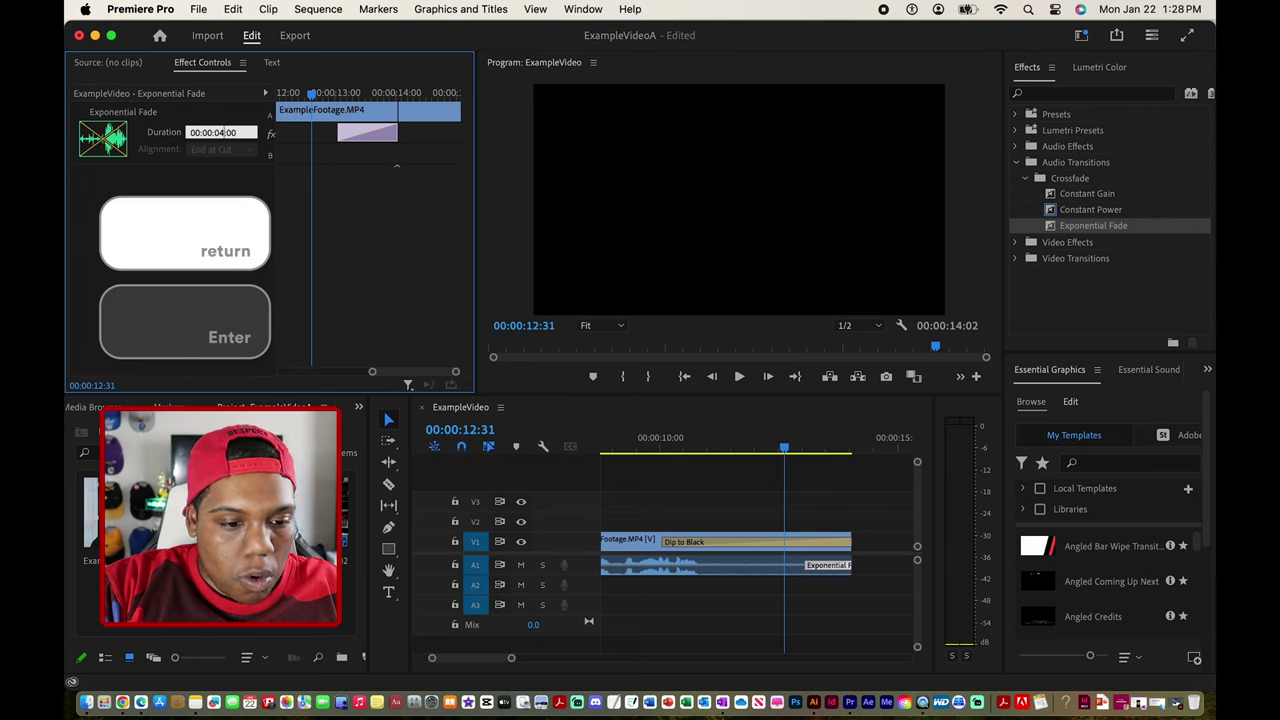
key(Return)
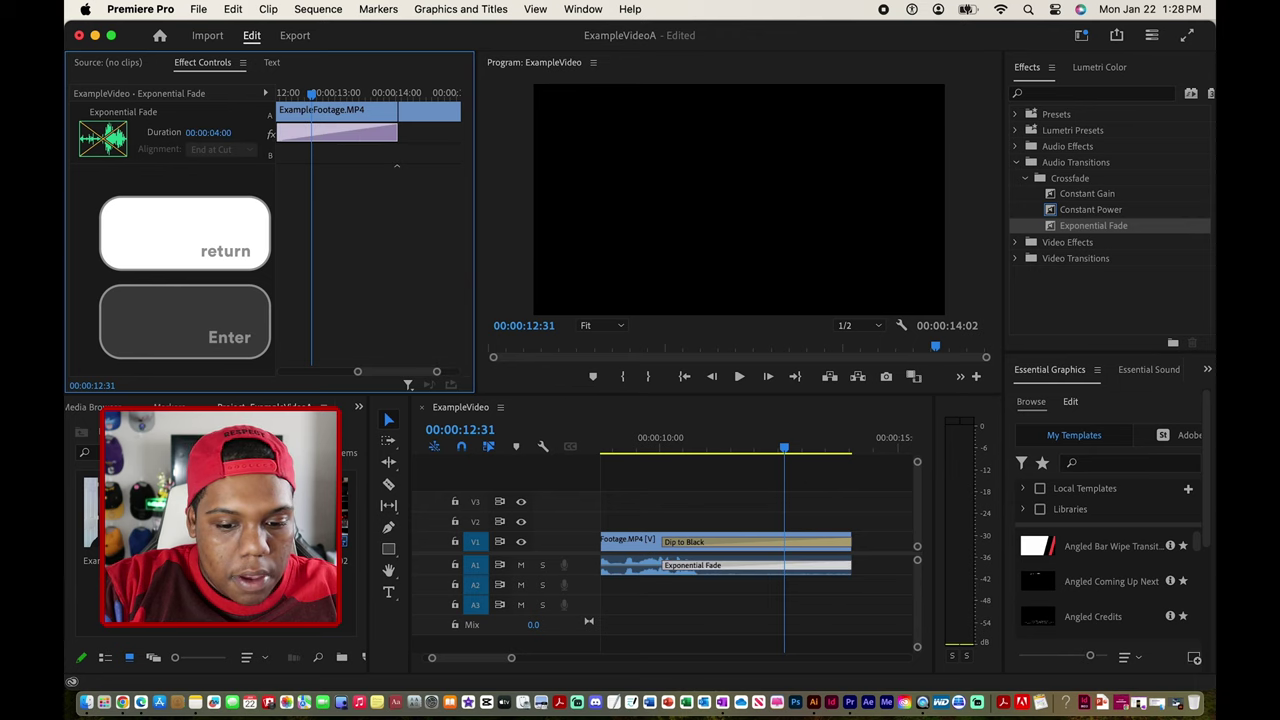
Step: Compare the Exponential Fade with the Dip to Black, zoom out, and deselect both
click(670, 568)
click(672, 542)
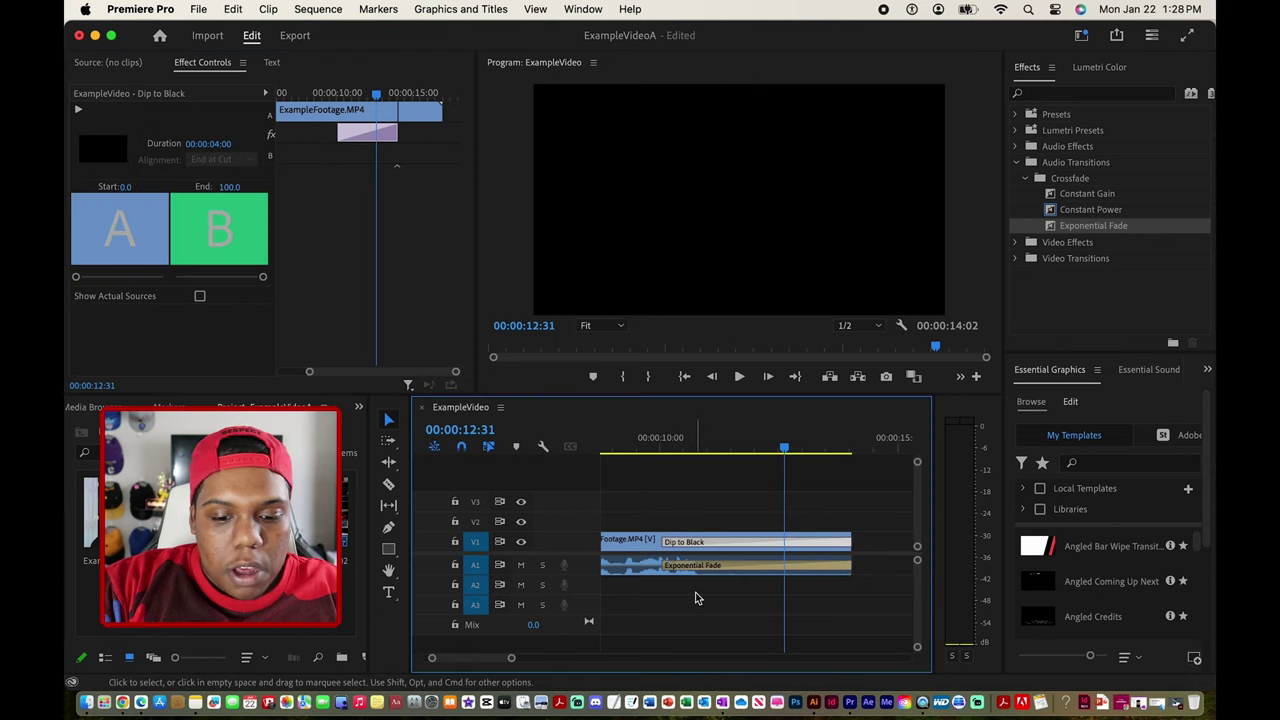
key(minus)
click(757, 562)
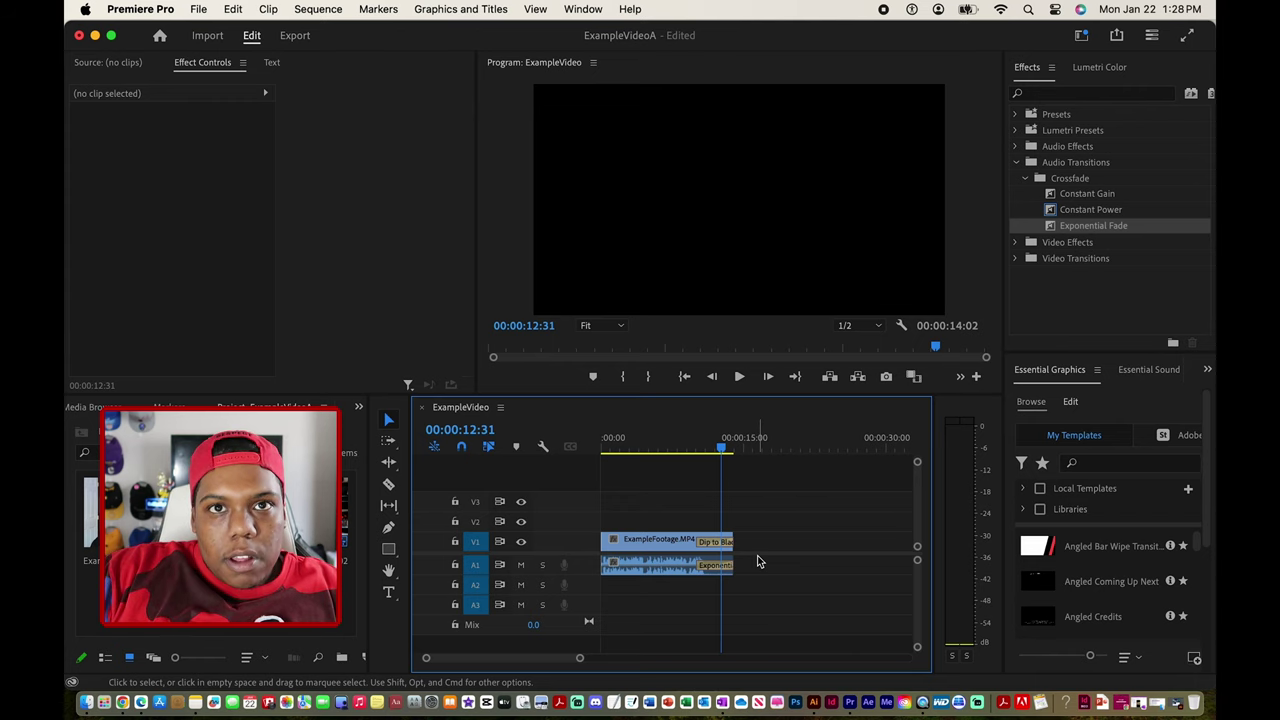